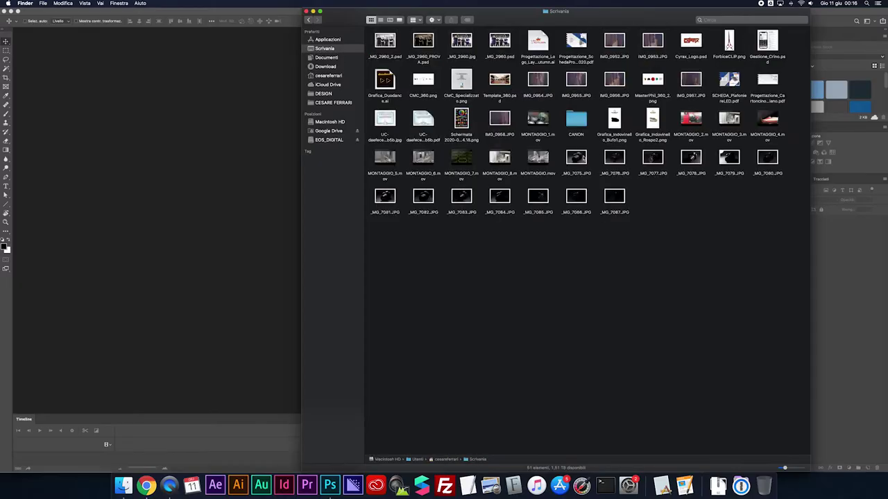
- Open _MG_7075.JPG and drop photos _MG_7076 through _MG_7087 onto it from Finder
double_click(581, 158)
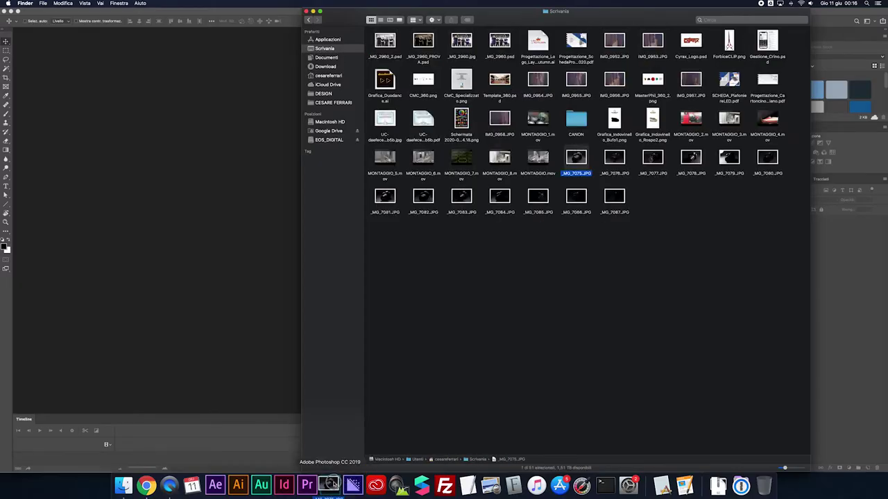
click(500, 274)
click(123, 485)
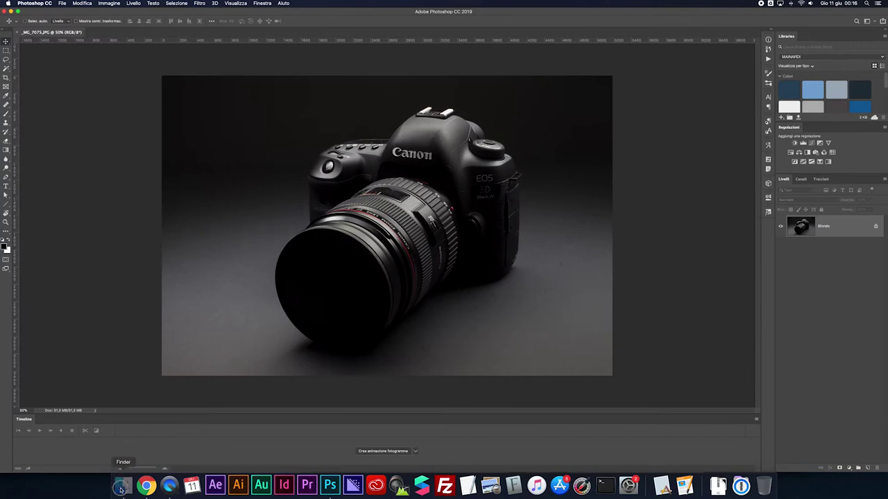
drag(784, 149, 604, 176)
drag(663, 189, 396, 212)
double_click(395, 212)
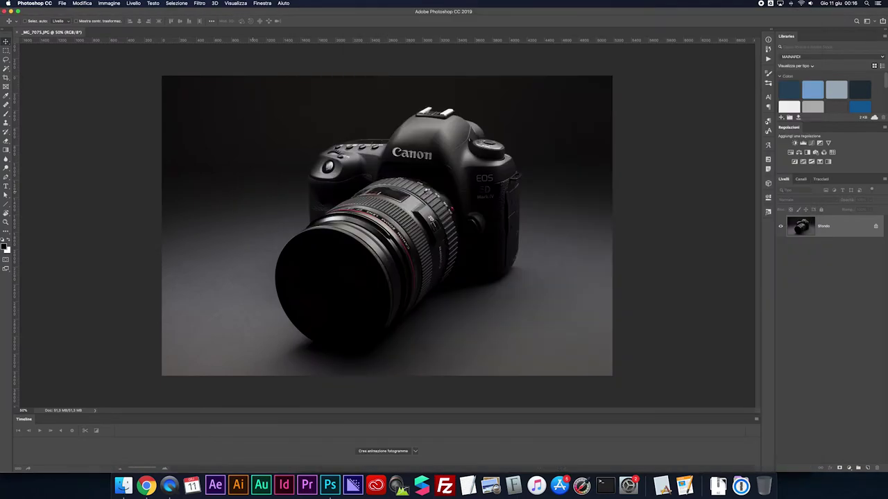
- Commit each placed exposure from _MG_7076 onward as a stacked layer
key(Return)
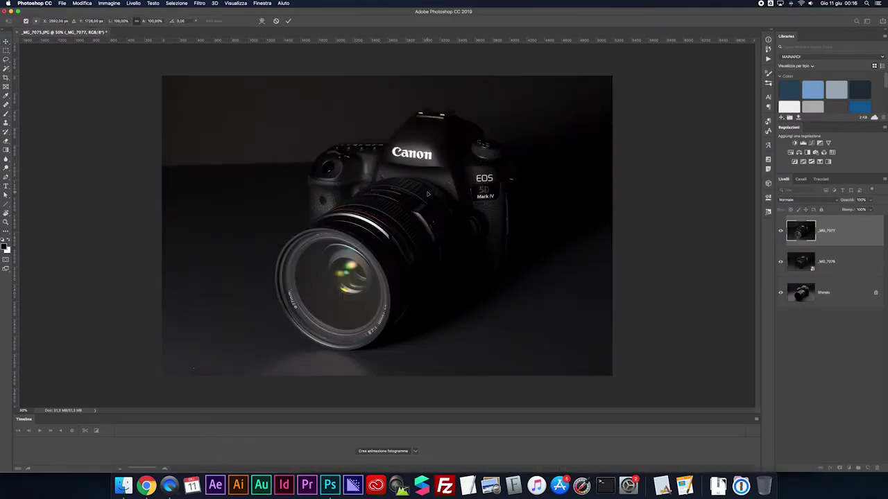
key(Return)
key(Return)
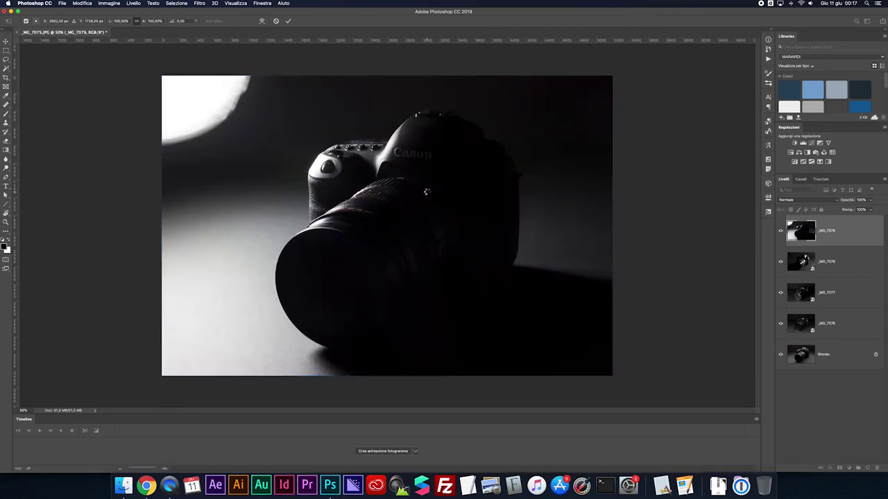
key(Return)
key(Return)
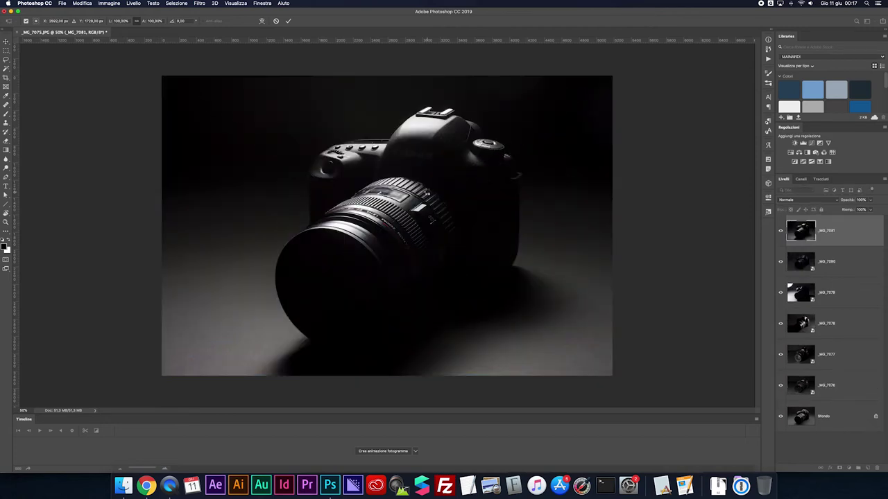
key(Return)
key(Return)
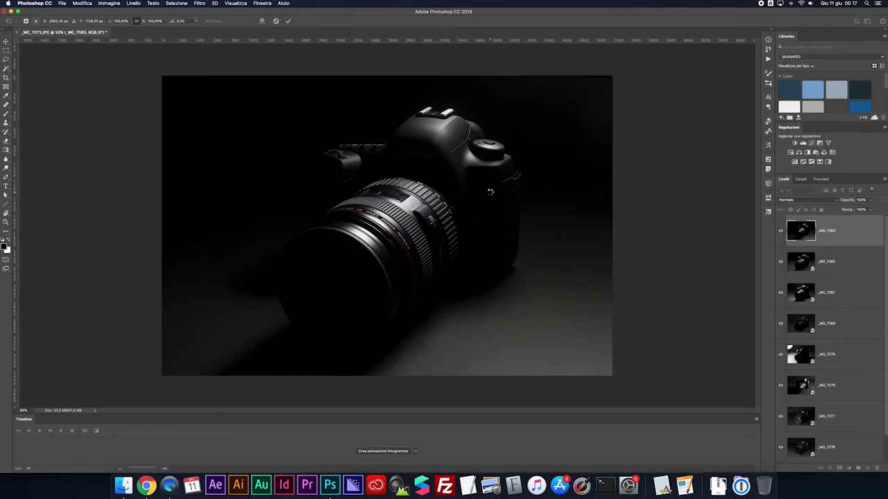
key(Return)
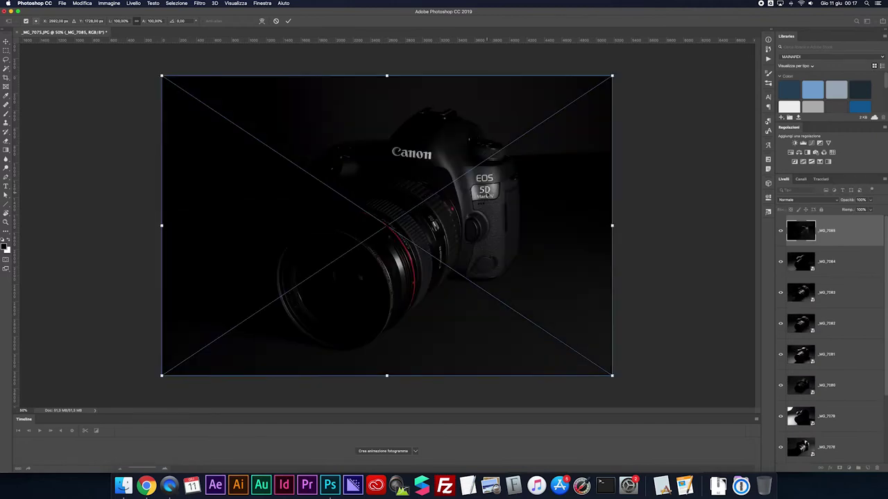
key(Return)
key(Return)
key(Return)
- Hide the stacked layers so only the Sfondo background shows, zoomed in
scroll(832, 333, down, 5)
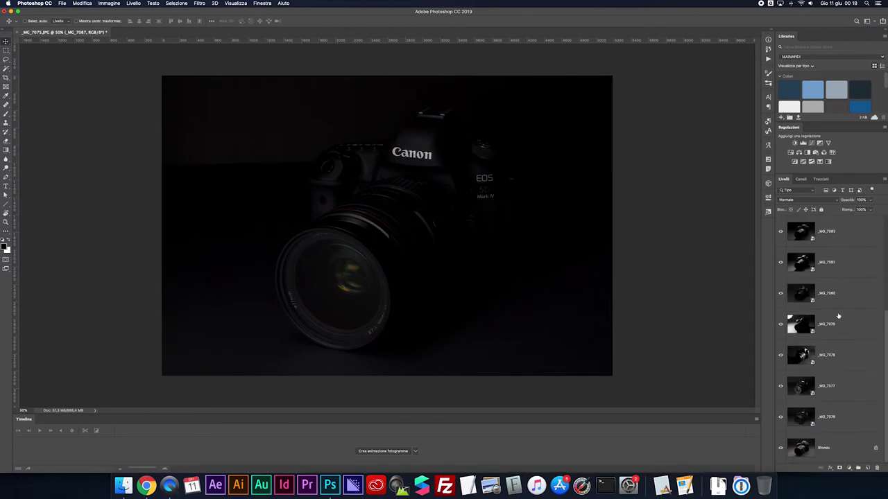
shift+click(832, 448)
right_click(833, 319)
key(Escape)
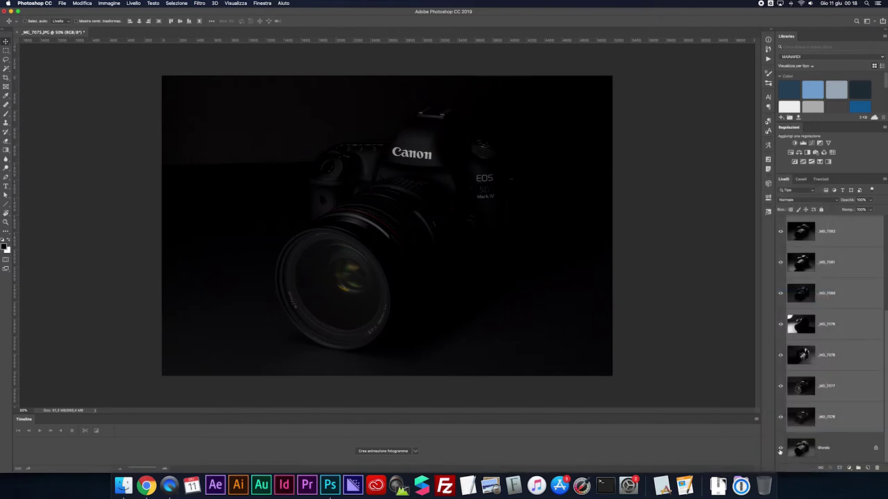
alt+click(779, 451)
key(ctrl+plus)
- Show _MG_7076 and give it an inverted black layer mask
click(779, 418)
click(780, 418)
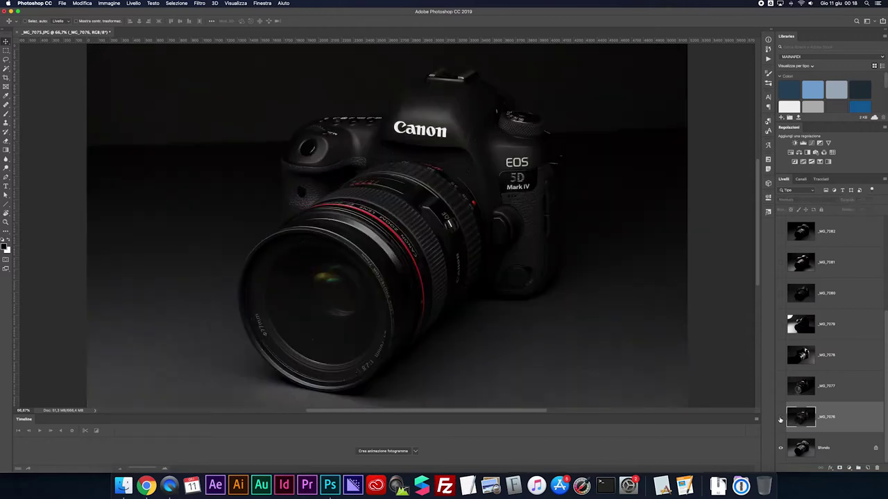
click(780, 419)
click(838, 468)
key(ctrl+i)
- Brush in _MG_7076's lit top dial and 5D Mark IV lettering
key(b)
scroll(581, 111, up, 5)
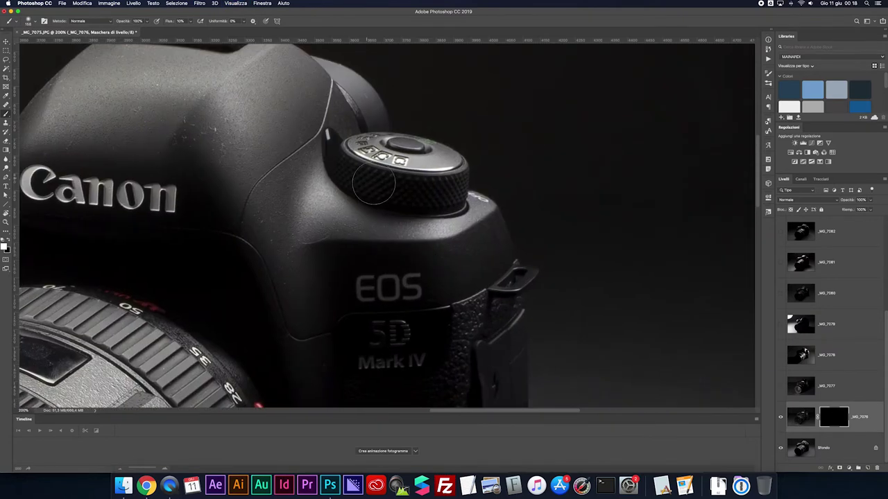
drag(374, 183, 378, 163)
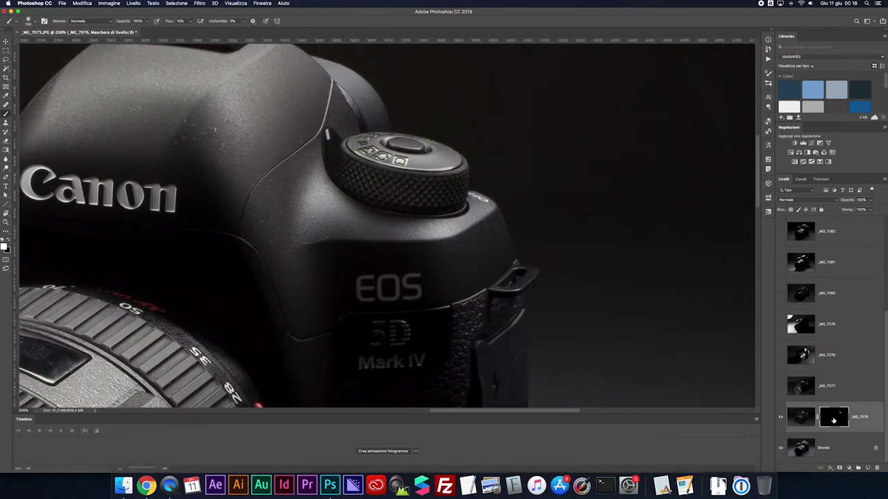
shift+click(834, 419)
mouse_move(374, 329)
mouse_down()
mouse_move(347, 363)
mouse_move(333, 341)
mouse_up()
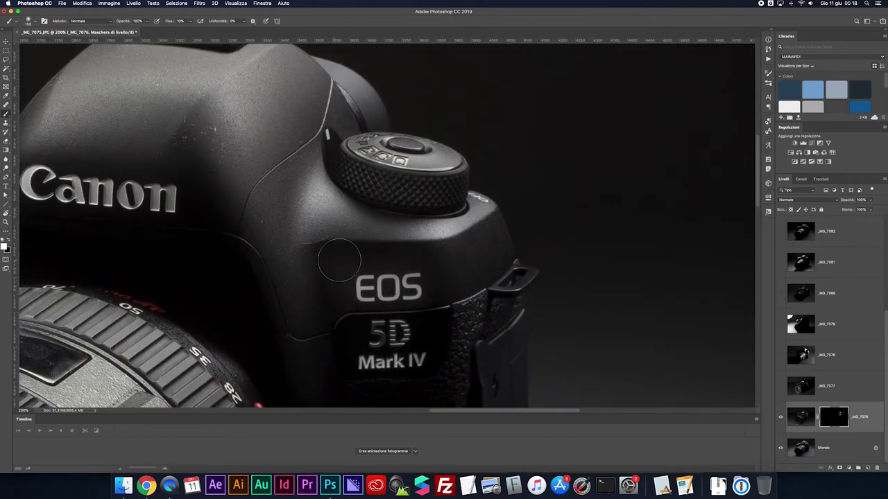
- Zoom out to 50% and paint in the lit lower lens rim, comparing mask on and off
key(super+minus)
shift+click(833, 416)
key(super+minus)
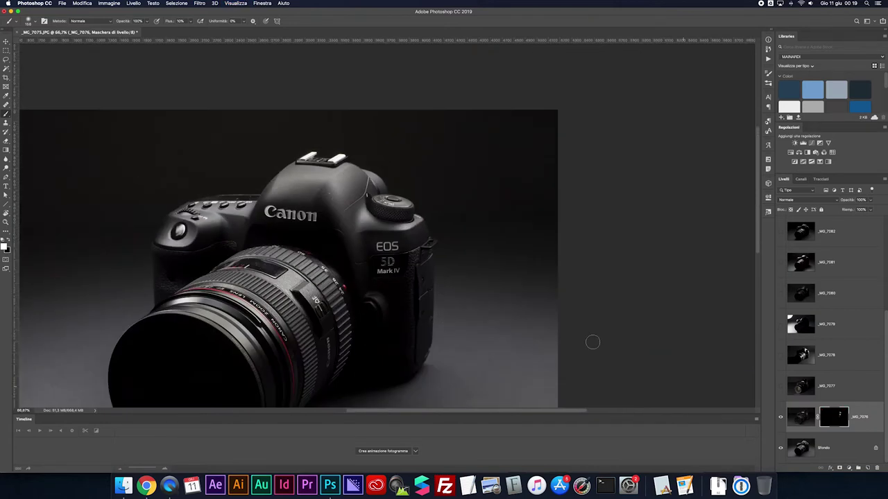
key(super+minus)
shift+click(830, 419)
shift+click(830, 419)
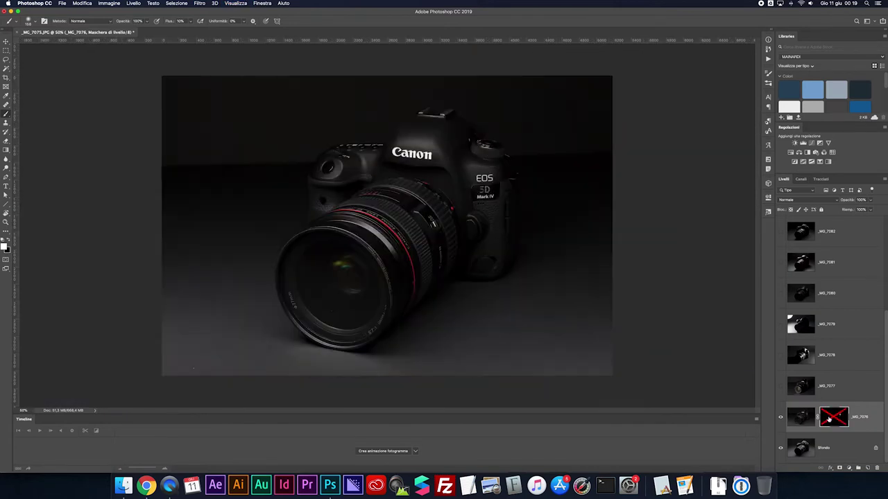
shift+click(834, 416)
shift+click(834, 416)
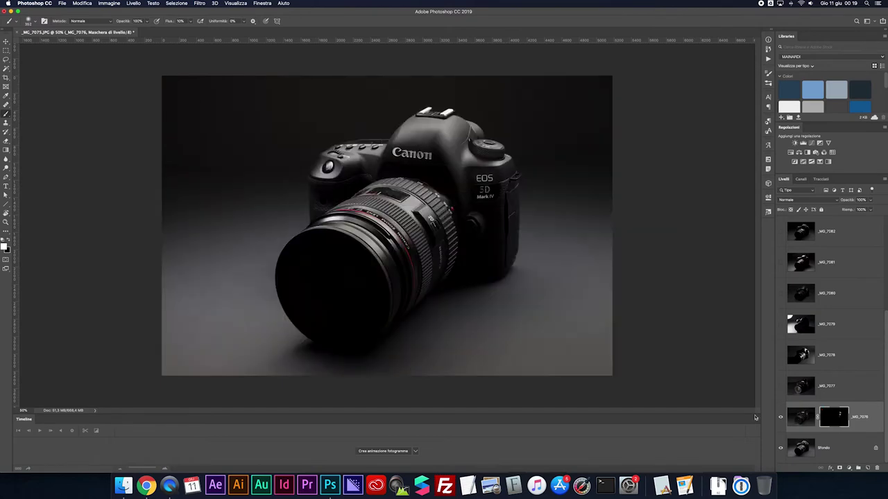
mouse_move(325, 343)
mouse_down()
mouse_move(359, 356)
mouse_move(340, 375)
mouse_up()
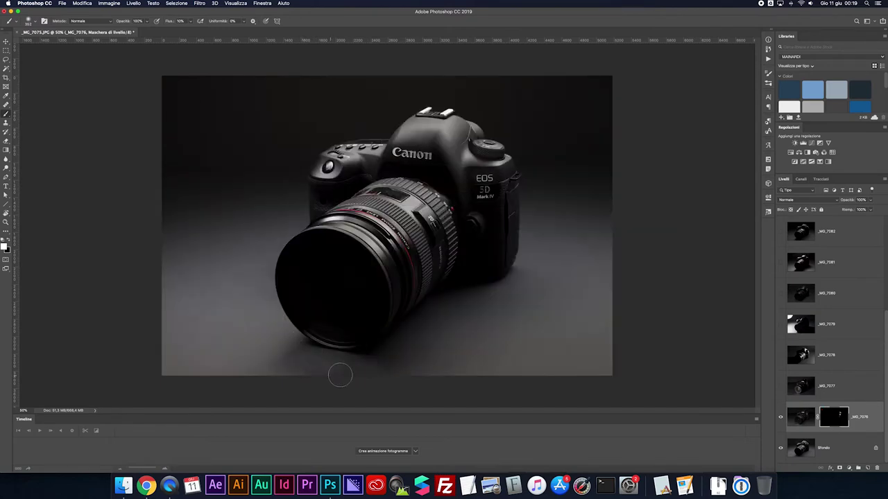
drag(325, 340, 378, 331)
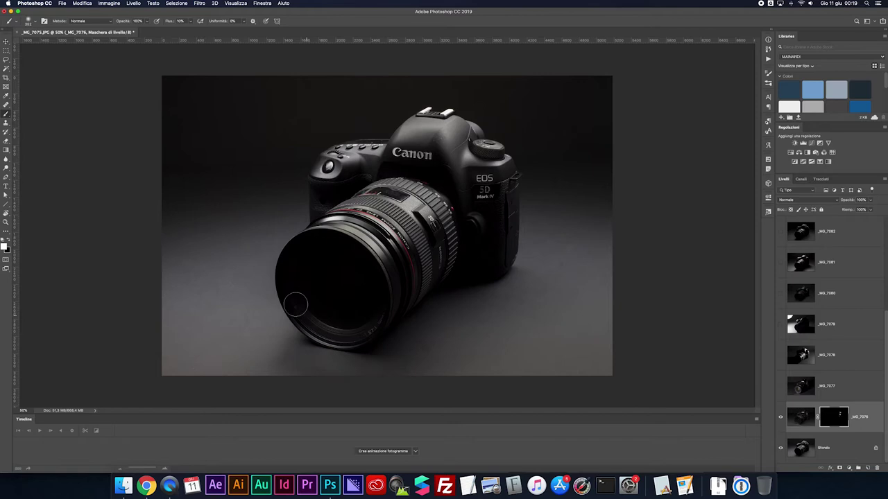
shift+click(833, 419)
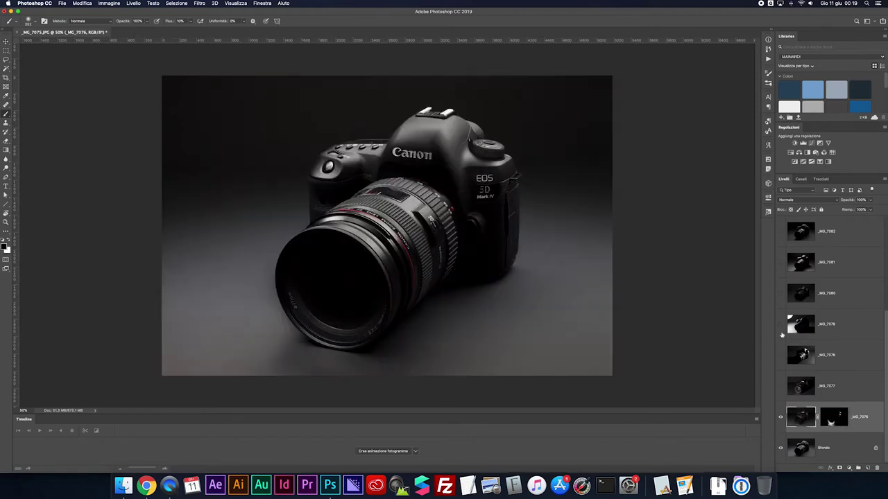
- Show and select _MG_7077, adding a black mask that hides it
click(805, 387)
click(780, 389)
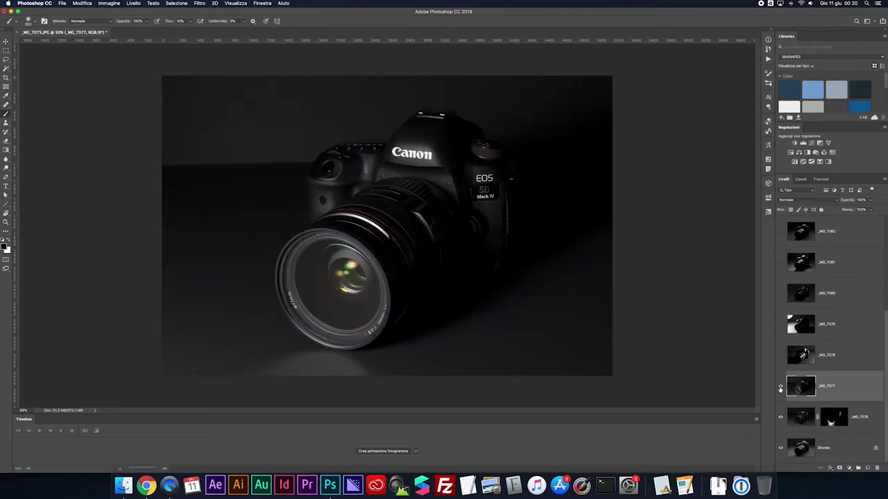
alt+click(837, 468)
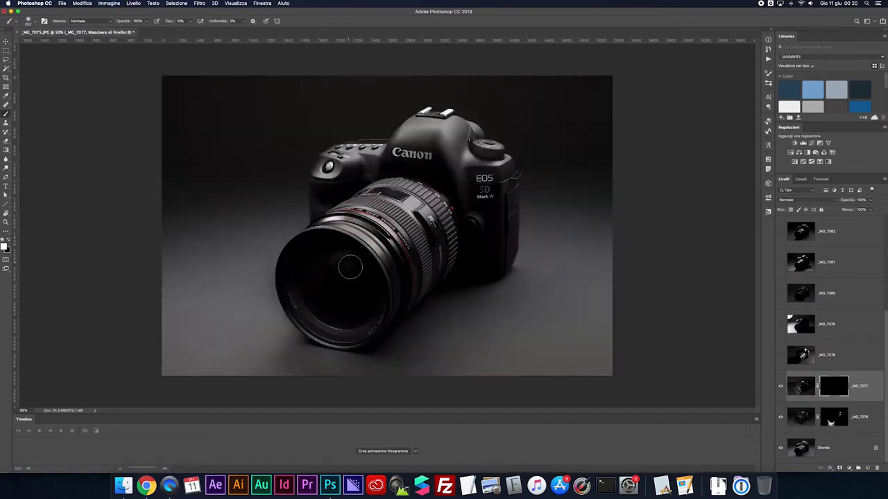
- Paint the coloured lens-glass reflections back in at 50% brush opacity
mouse_move(358, 300)
mouse_down()
mouse_move(309, 314)
mouse_move(375, 295)
mouse_move(343, 245)
mouse_move(321, 306)
mouse_move(314, 303)
mouse_up()
key(super+z)
key(5)
drag(356, 335, 291, 296)
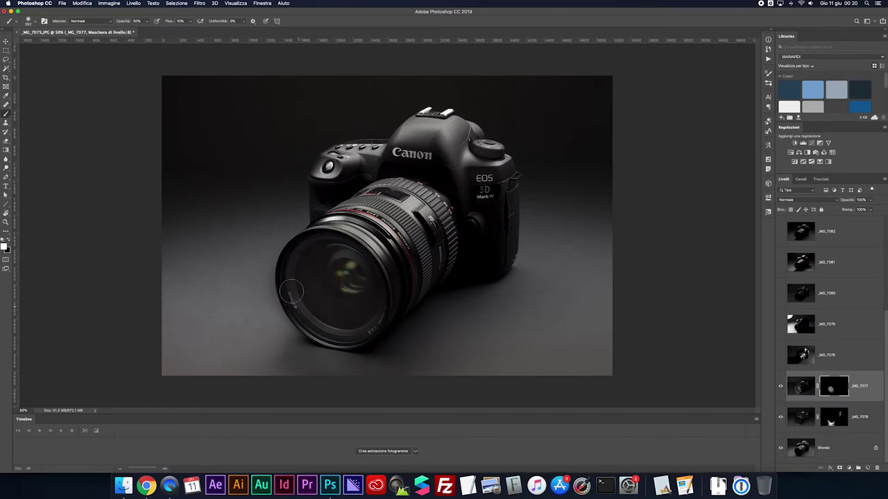
click(780, 387)
click(780, 387)
shift+click(832, 389)
shift+click(832, 388)
- Shrink the brush to a very small size and compare the _MG_7077 mask at full view
drag(529, 218, 507, 206)
shift+click(832, 388)
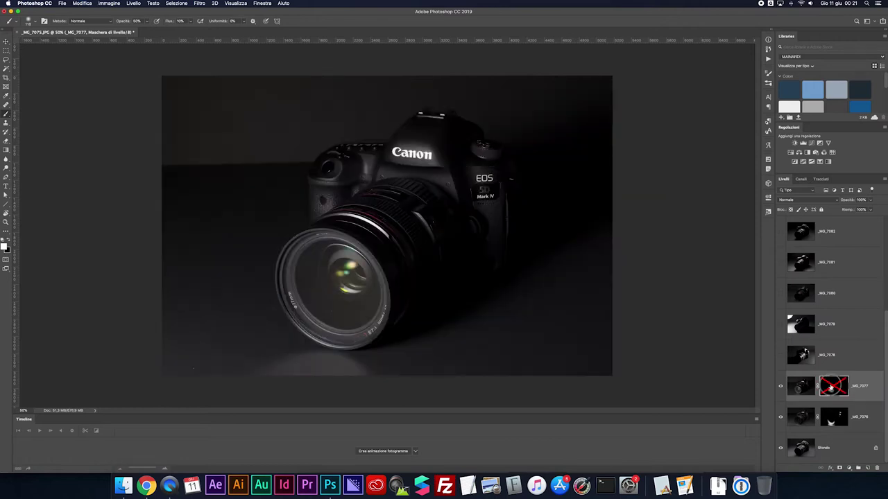
shift+click(833, 386)
scroll(561, 208, up, 5)
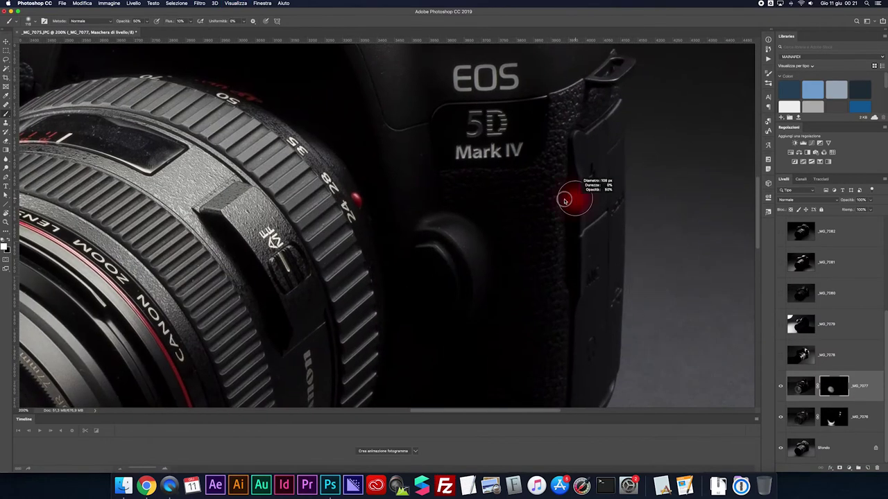
drag(565, 200, 577, 175)
scroll(580, 289, up, 2)
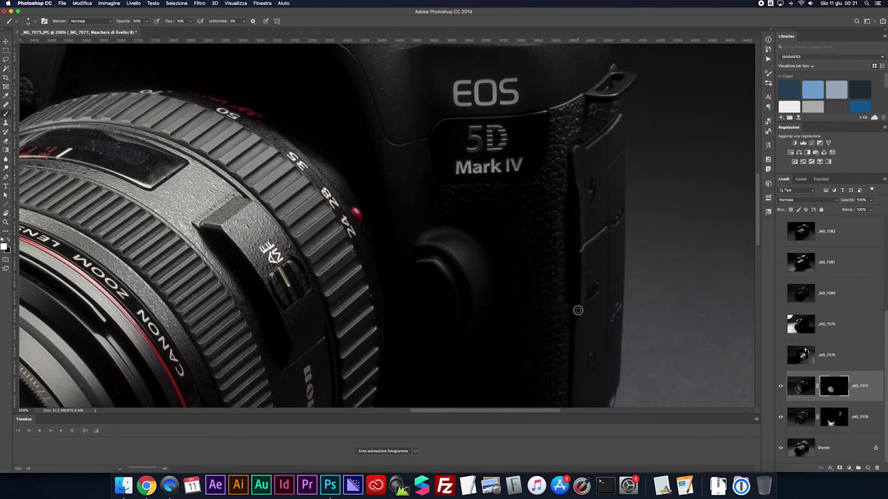
scroll(578, 310, down, 2)
scroll(578, 310, left, 2)
scroll(594, 278, down, 1)
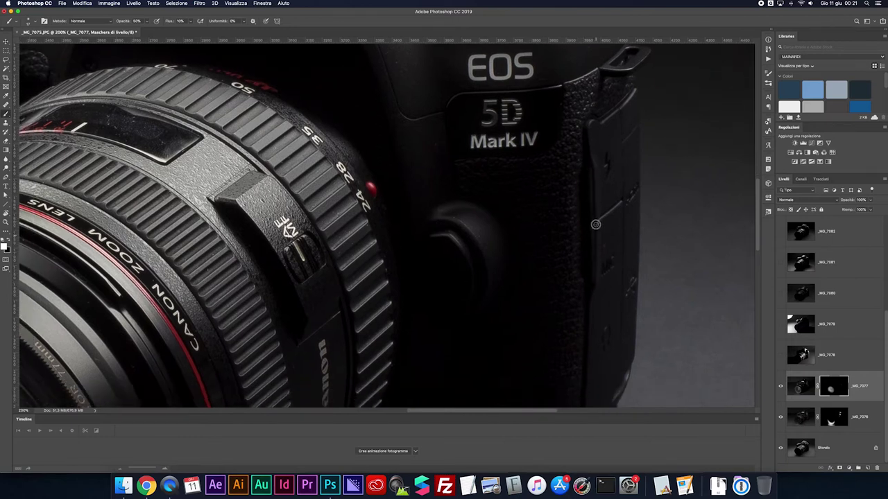
key(ctrl+0)
shift+click(832, 388)
shift+click(832, 388)
shift+click(832, 388)
- Preview _MG_7078 and give it an inverted black layer mask
click(801, 354)
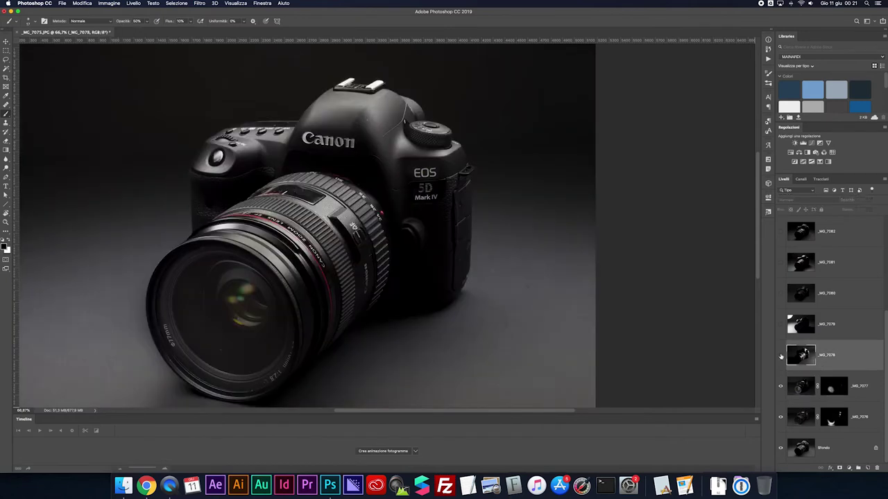
click(779, 356)
click(780, 356)
click(779, 355)
click(840, 467)
key(ctrl+i)
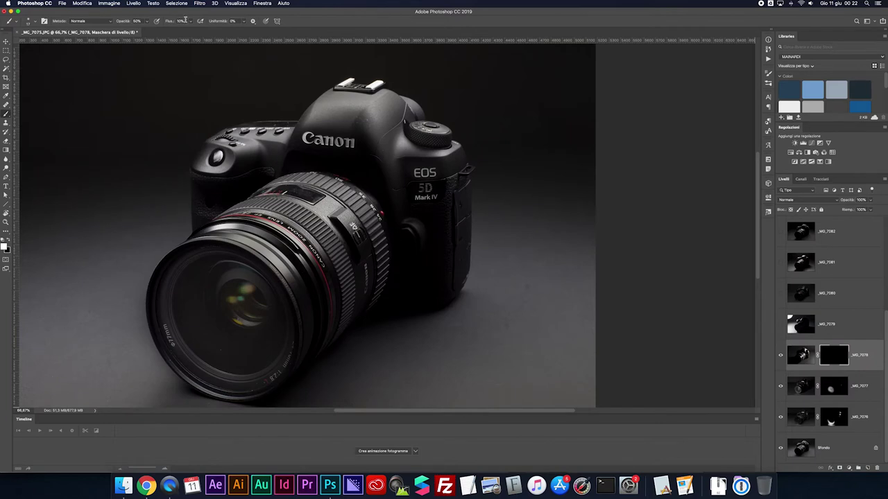
- Paint _MG_7078's light onto the camera grip, comparing with the mask off
drag(460, 224, 462, 214)
drag(466, 257, 462, 285)
shift+click(829, 353)
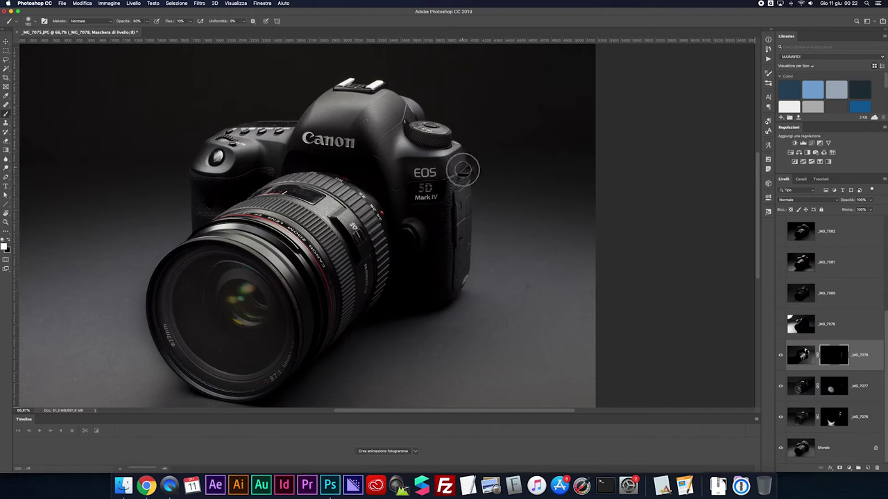
shift+click(833, 356)
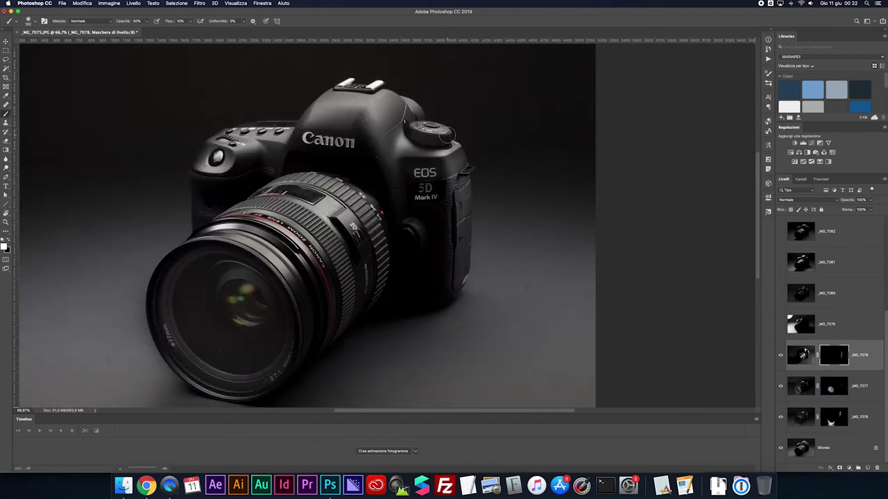
shift+click(838, 355)
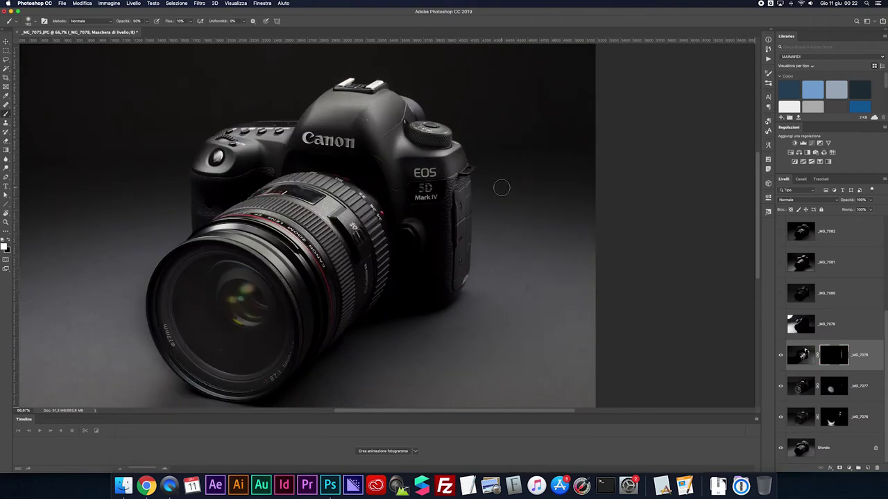
shift+click(833, 357)
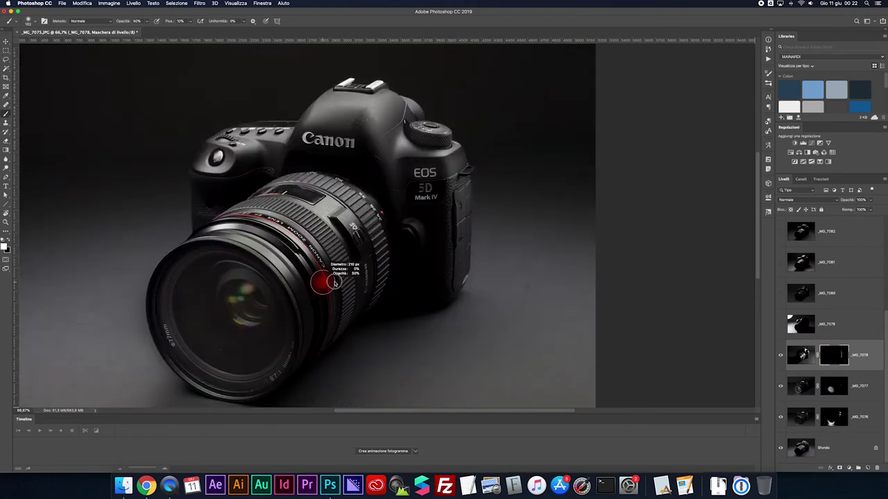
- Paint light onto the lens barrel, including its lower and right sides
mouse_move(310, 281)
mouse_down()
mouse_move(326, 253)
mouse_move(375, 222)
mouse_move(361, 278)
mouse_move(296, 286)
mouse_move(326, 236)
mouse_move(373, 256)
mouse_up()
shift+click(833, 357)
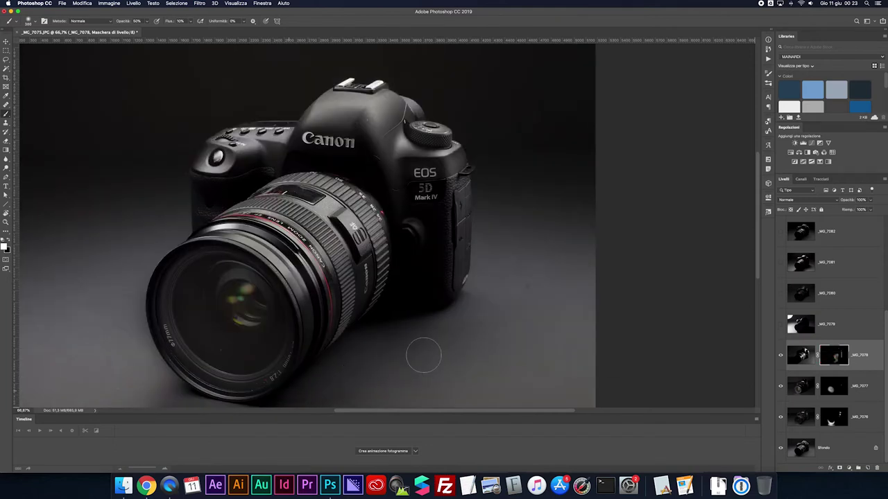
shift+click(833, 355)
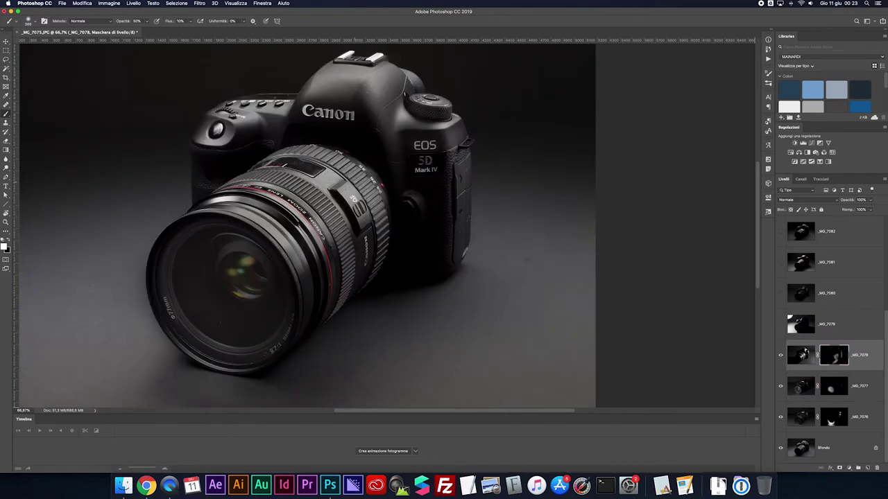
shift+click(835, 358)
shift+click(835, 359)
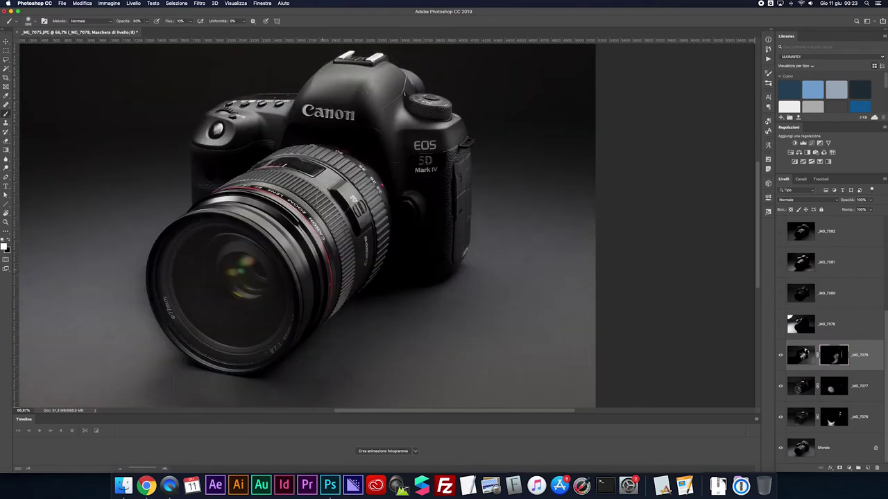
drag(362, 241, 328, 299)
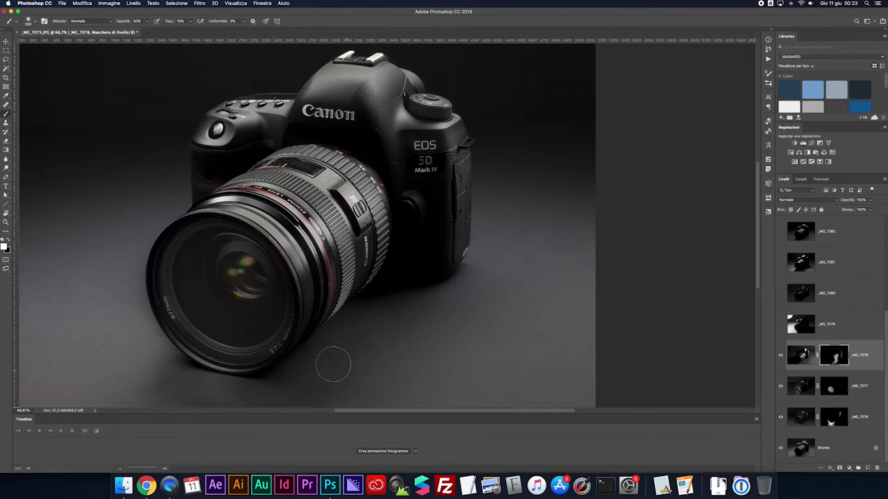
drag(369, 166, 365, 250)
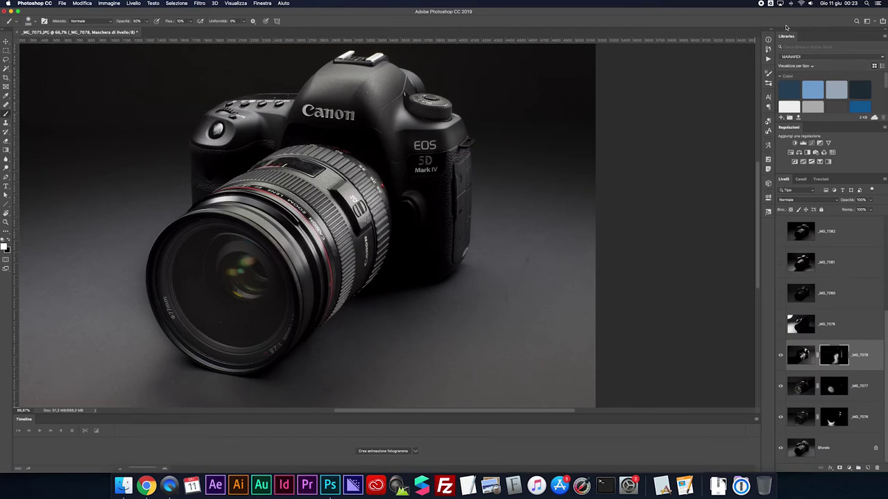
alt+click(780, 355)
- View the dark _MG_7080 exposure and add a black mask to it
alt+click(781, 323)
alt+click(780, 296)
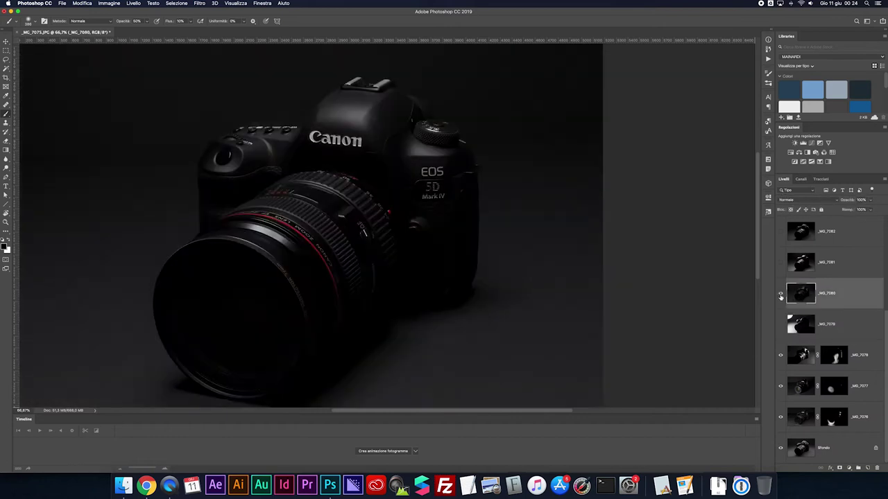
alt+click(779, 295)
alt+click(840, 468)
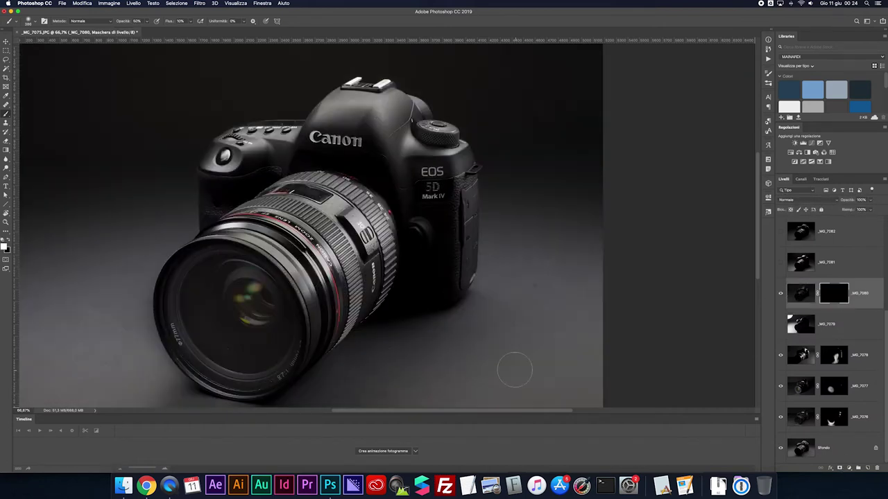
click(805, 200)
key(Escape)
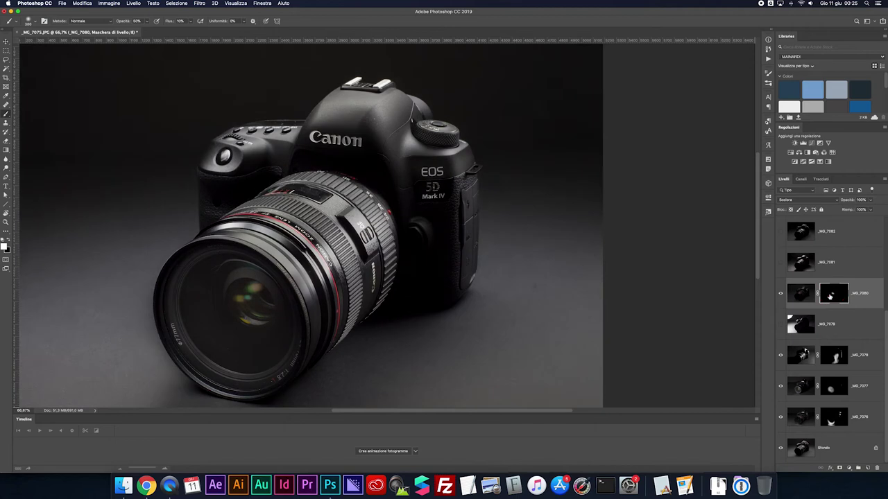
- Give _MG_7081 an inverted black mask and paint its light onto the lens
click(805, 262)
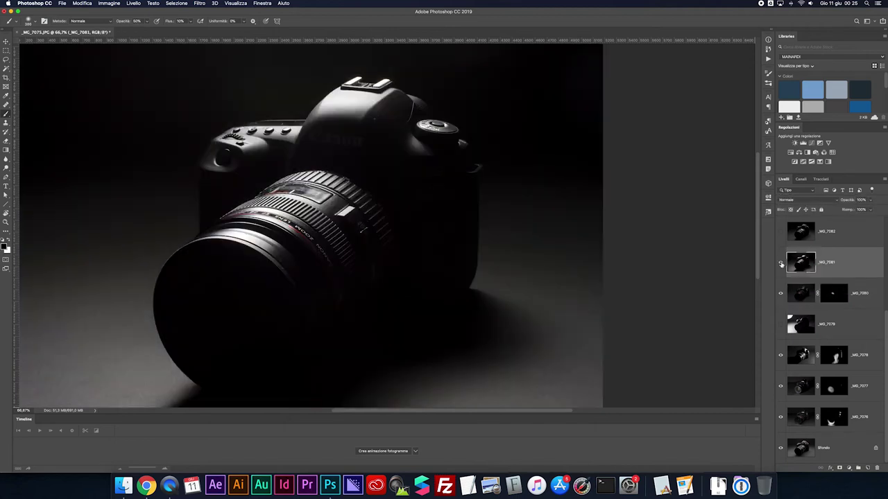
click(781, 264)
click(781, 264)
click(781, 264)
click(840, 468)
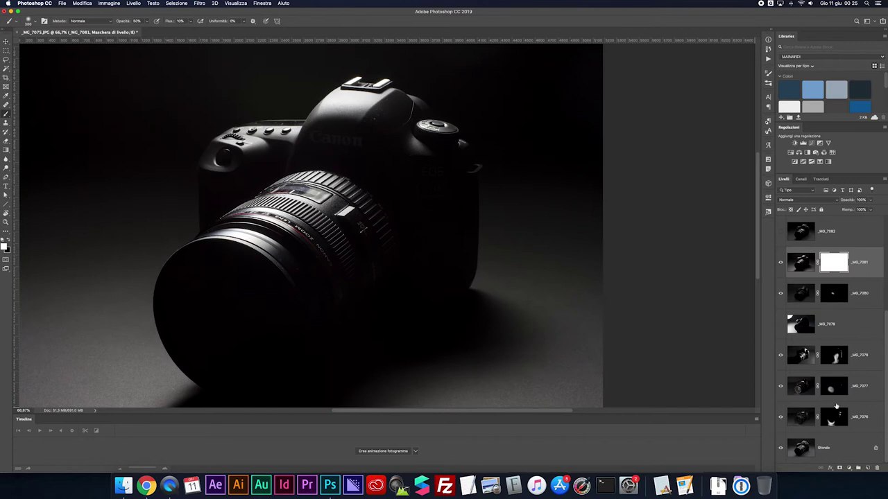
key(ctrl+i)
drag(253, 219, 298, 183)
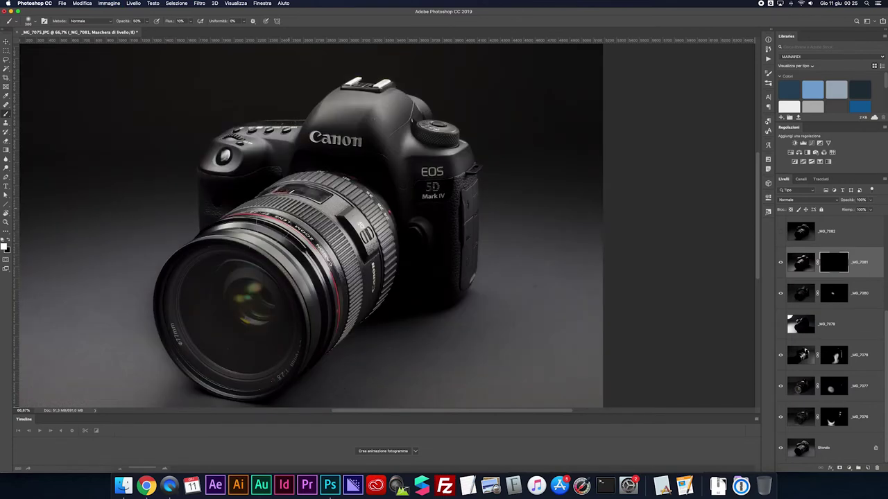
mouse_move(239, 225)
mouse_down()
mouse_move(235, 239)
mouse_move(313, 187)
mouse_up()
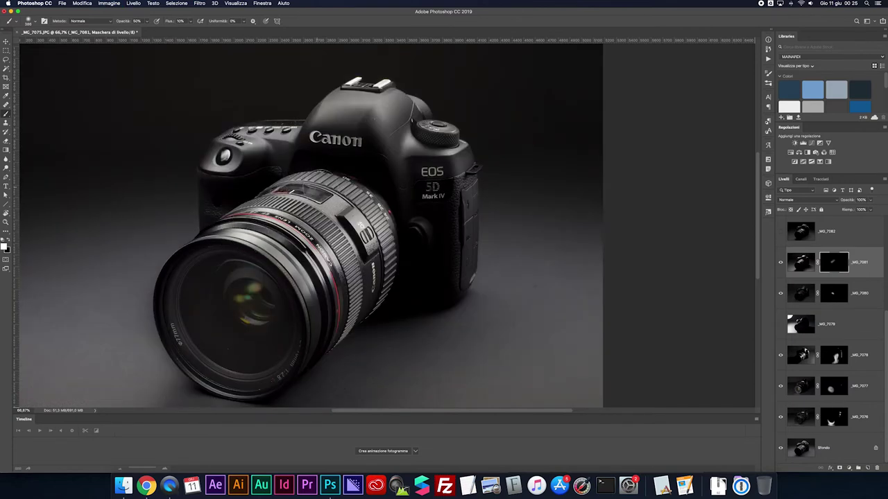
- Toggle _MG_7081 to compare the lens with and without its light
click(781, 264)
click(781, 263)
click(781, 263)
click(781, 264)
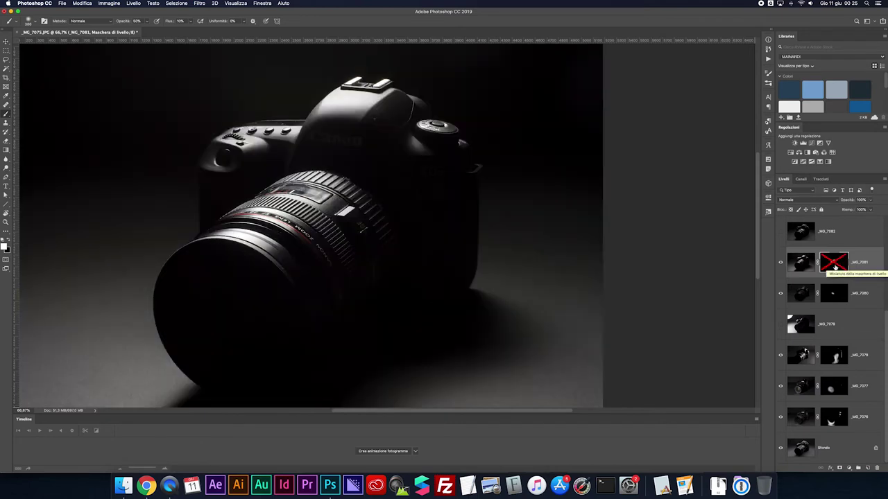
click(781, 264)
- Select and show the _MG_7082 exposure
scroll(800, 243, up, 5)
click(799, 382)
click(781, 382)
click(780, 381)
click(780, 381)
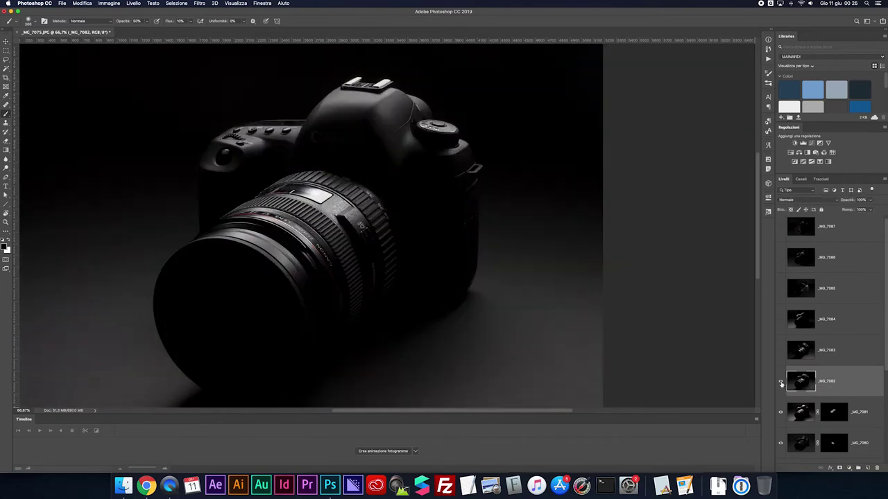
- Preview _MG_7082, then show _MG_7083 and toggle it to compare
click(780, 383)
scroll(781, 361, down, 1)
click(781, 339)
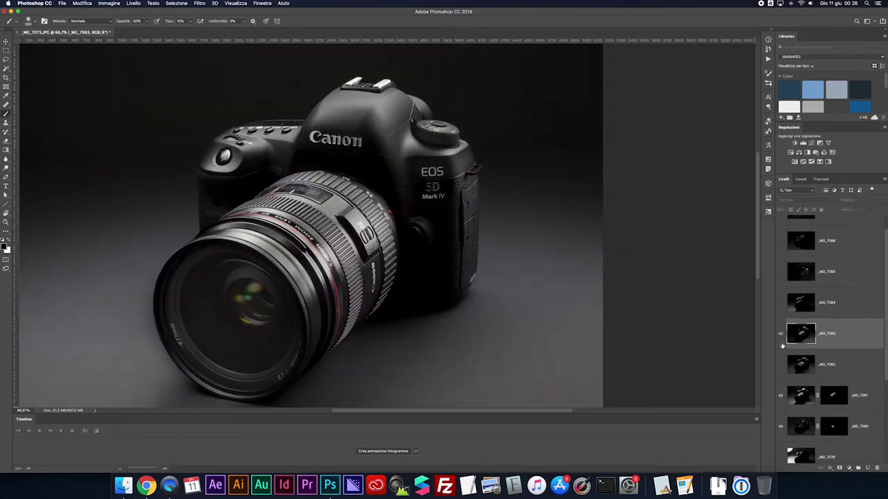
click(781, 340)
scroll(782, 345, down, 1)
click(781, 287)
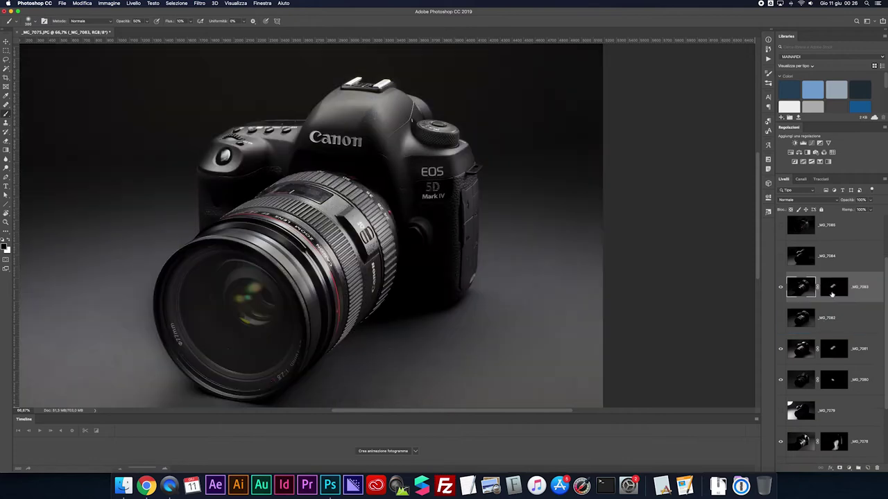
click(780, 286)
- Add a layer mask to _MG_7083 and set its blend mode to Scolora
click(834, 287)
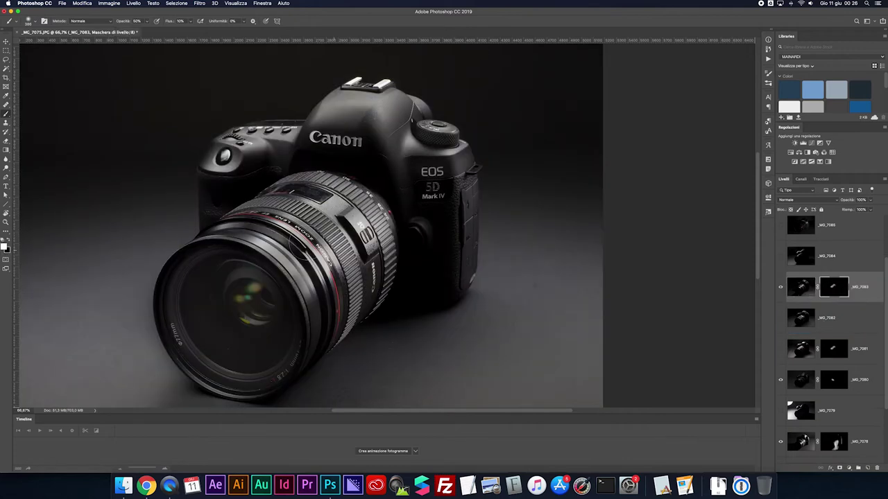
click(807, 200)
click(797, 251)
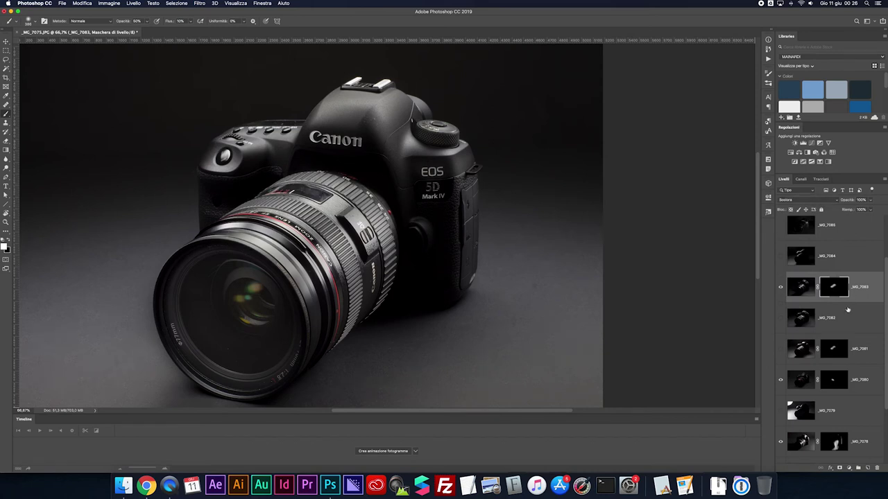
- Show _MG_7084, give it an inverted black mask, and shrink the brush for detail
click(781, 257)
click(781, 256)
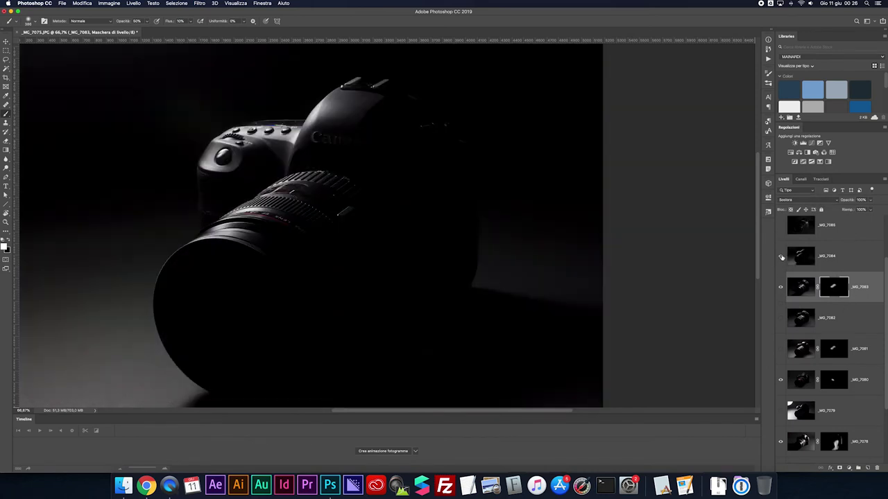
click(781, 257)
click(781, 257)
click(801, 256)
click(849, 468)
key(ctrl+i)
scroll(368, 239, up, 2)
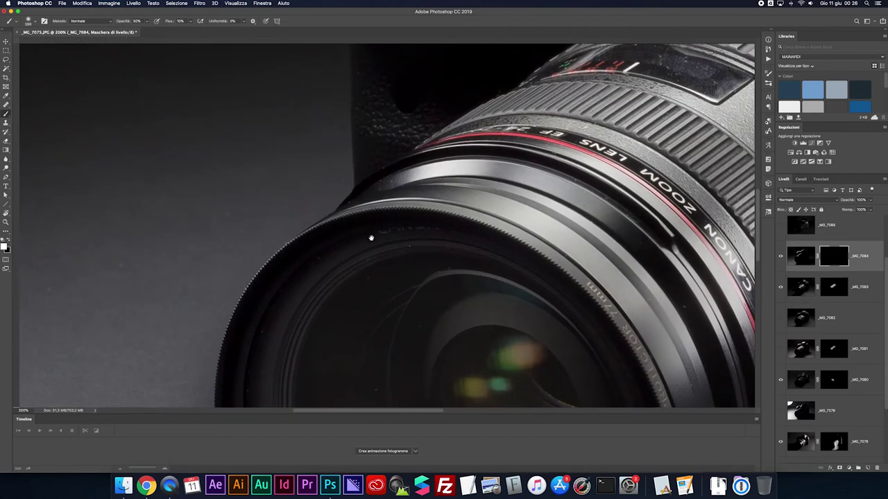
drag(361, 240, 389, 232)
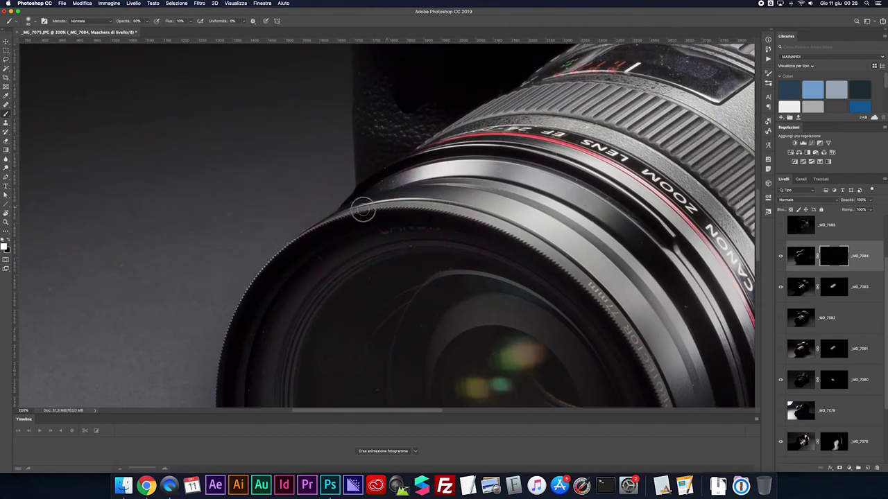
- Compare _MG_7084 with its mask on and off, with the whole camera fitted in view
shift+click(832, 256)
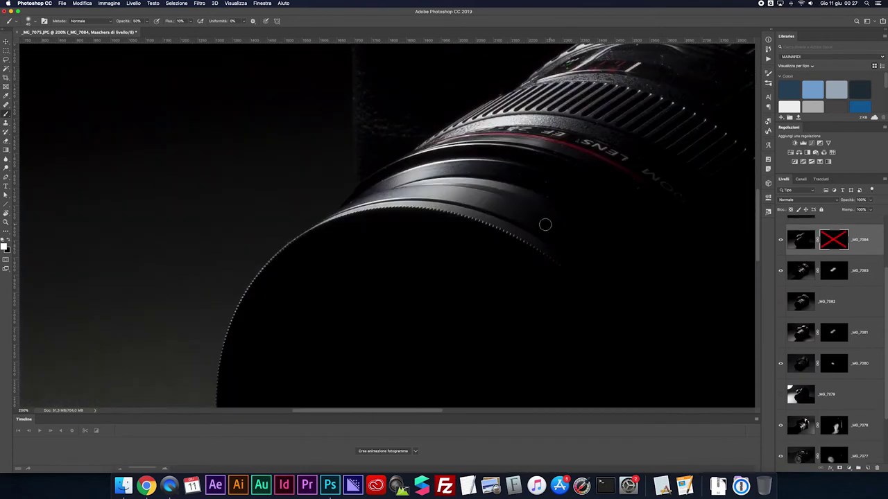
shift+click(834, 269)
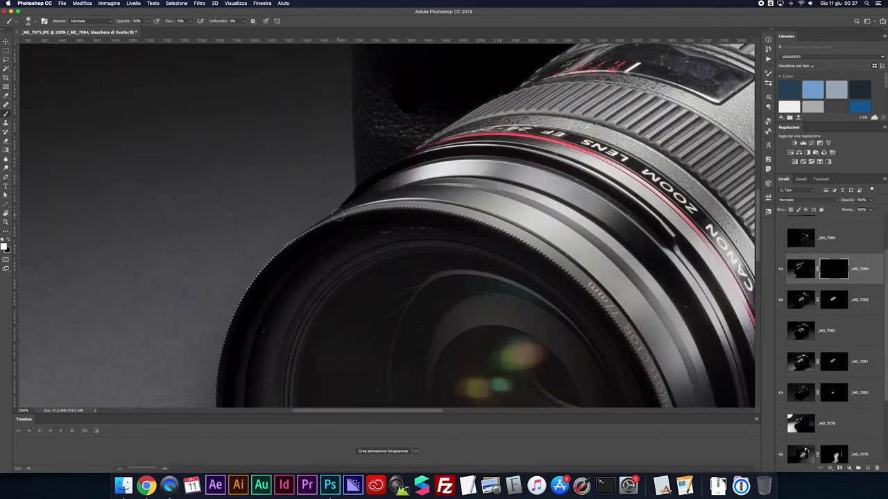
shift+click(839, 270)
key(super+0)
shift+click(835, 268)
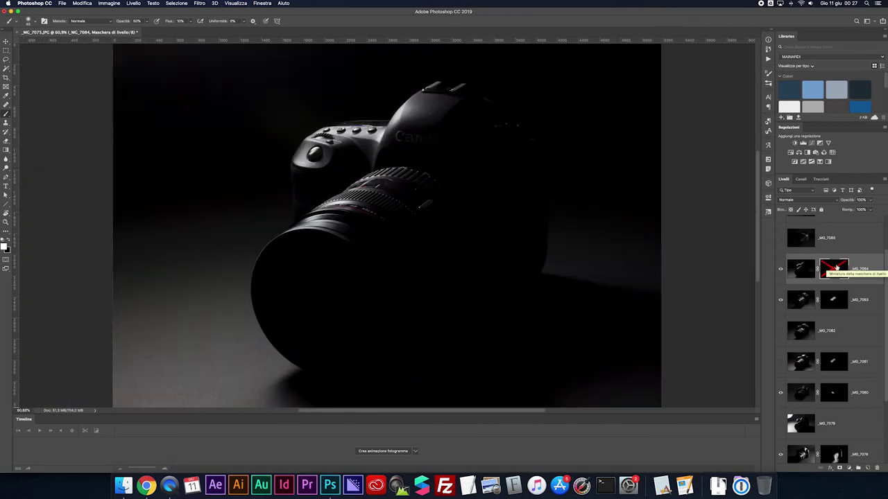
shift+click(836, 267)
scroll(801, 281, up, 1)
- Show the _MG_7085 layer and hide it behind a black mask, checking it unmasked
click(781, 269)
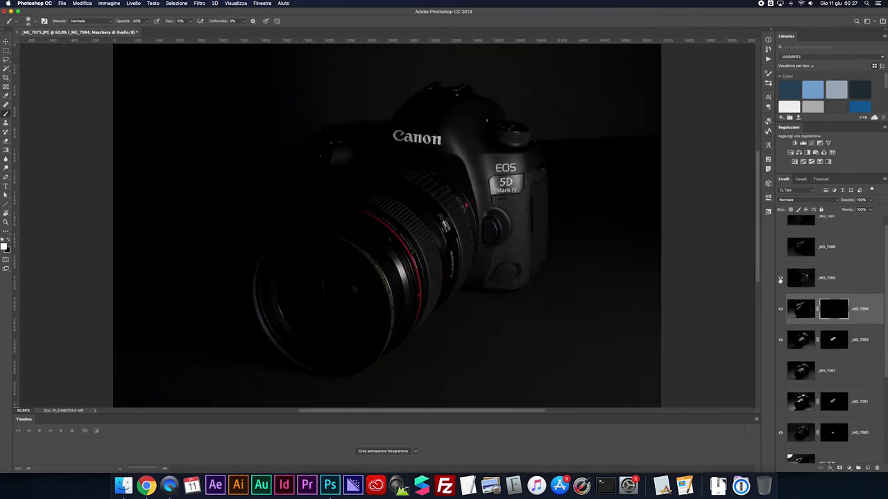
click(801, 269)
alt+click(840, 469)
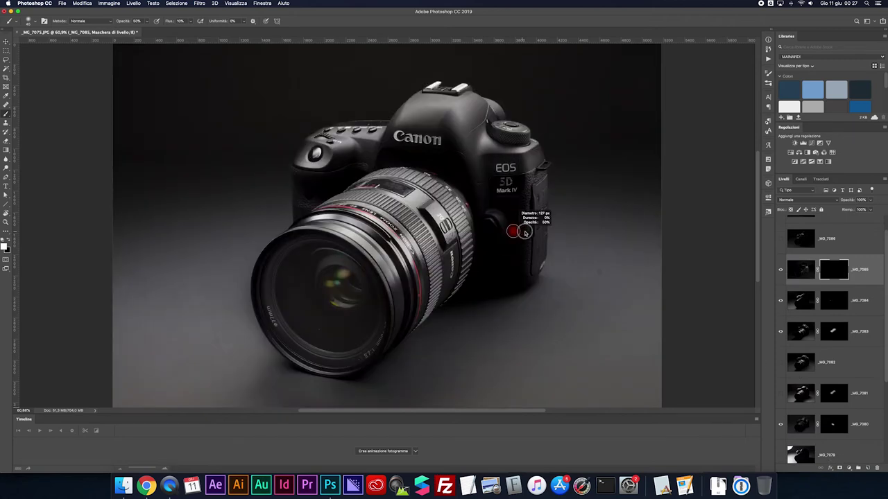
scroll(499, 245, left, 1)
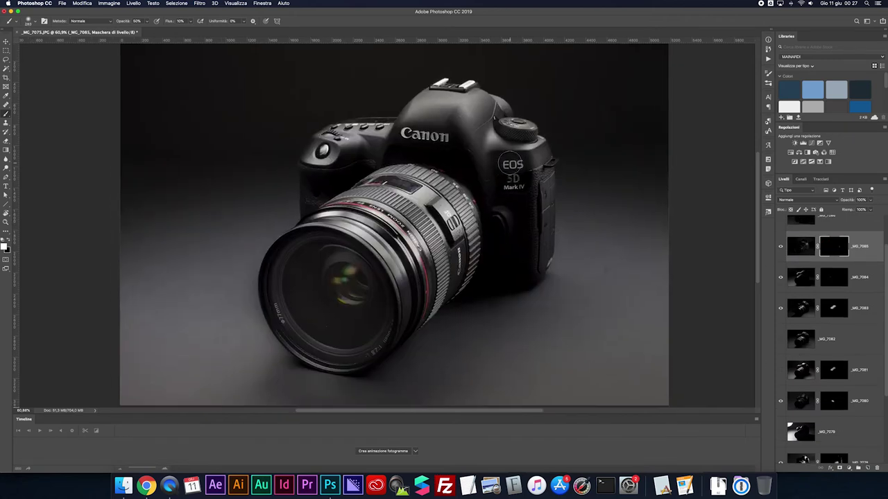
shift+click(832, 251)
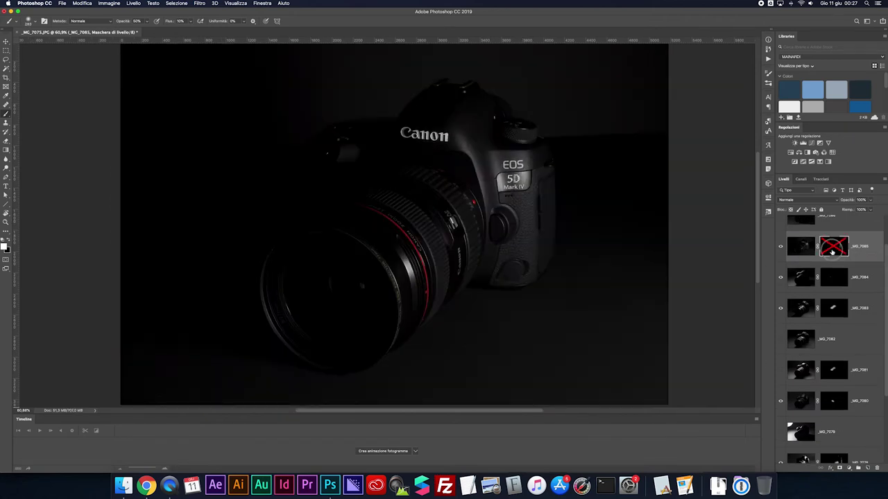
shift+click(832, 251)
scroll(544, 195, up, 3)
- Paint white on the _MG_7085 mask to reveal light on the lower grip and shoulder edge
drag(493, 301, 520, 289)
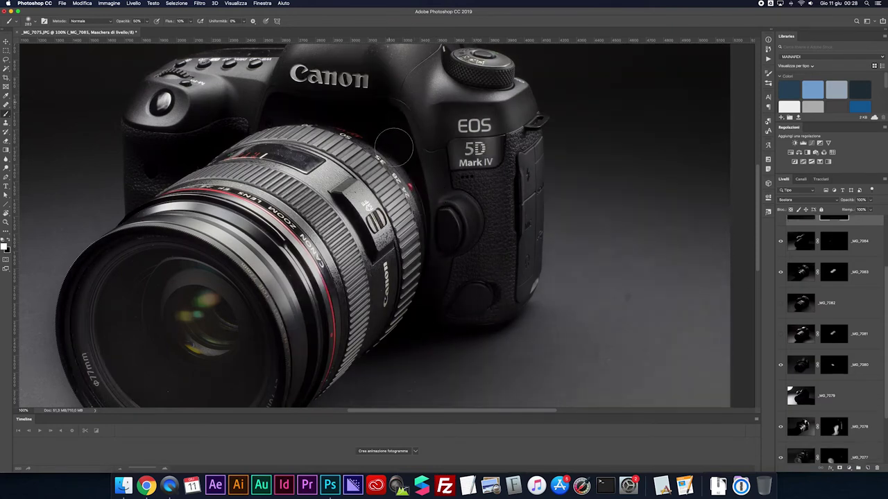
scroll(837, 257, up, 2)
shift+click(838, 261)
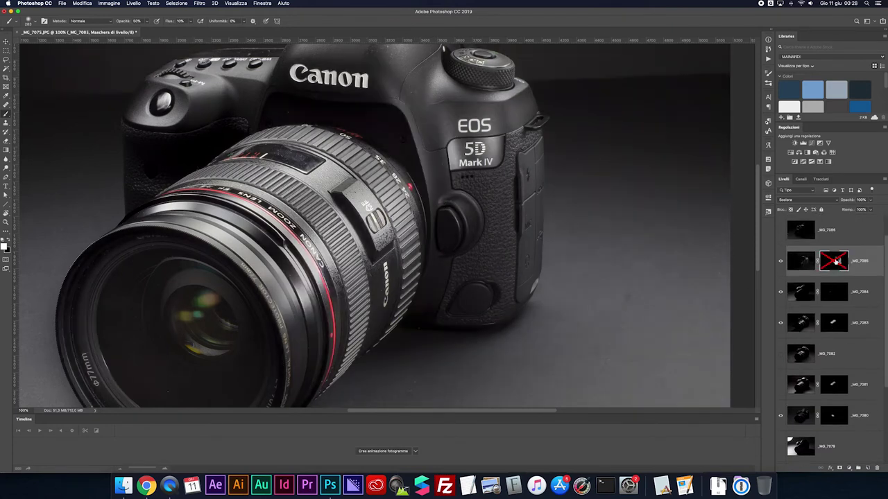
shift+click(837, 261)
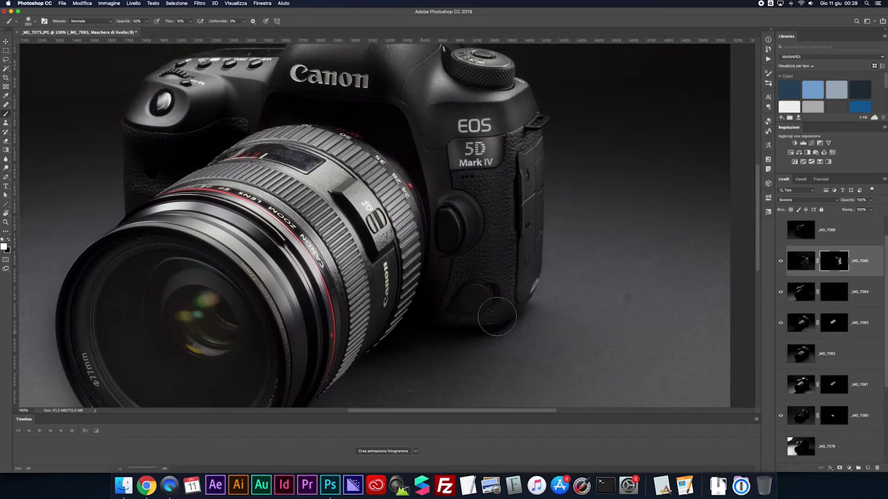
scroll(504, 165, up, 3)
drag(454, 148, 416, 175)
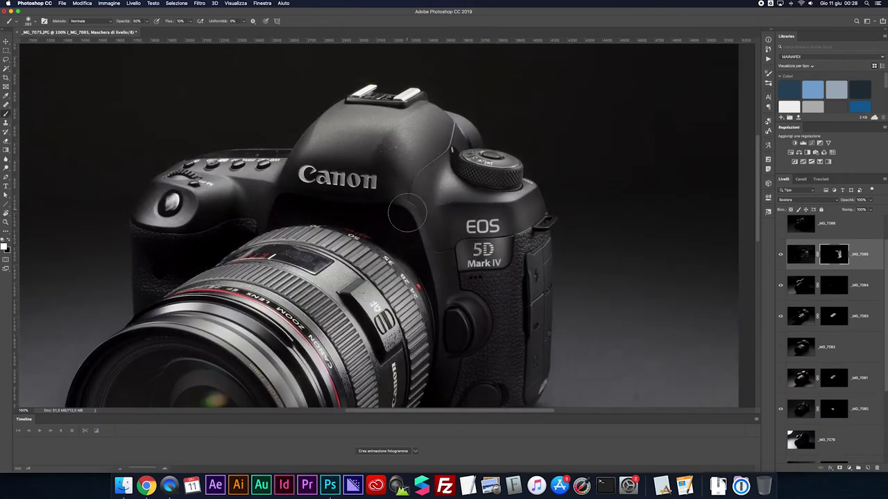
scroll(803, 259, up, 2)
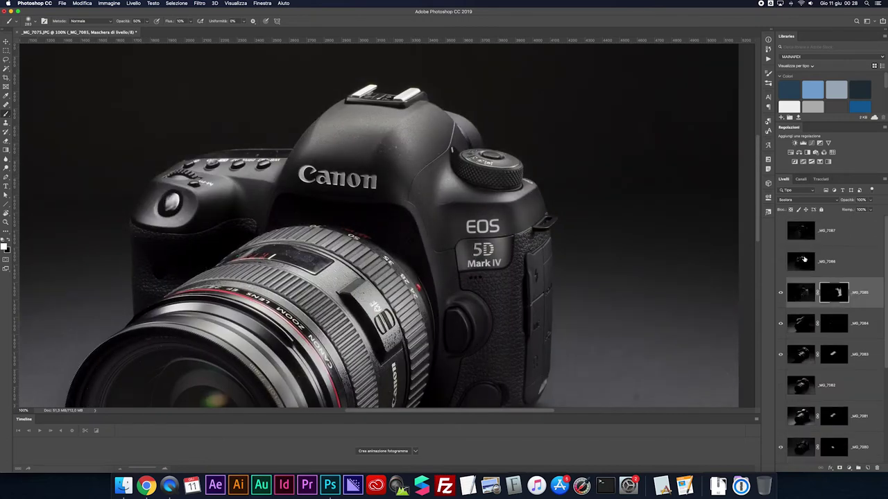
- Hide _MG_7086, then set _MG_7087 to Scolora blend mode with a black mask
click(803, 260)
key(super+0)
click(780, 262)
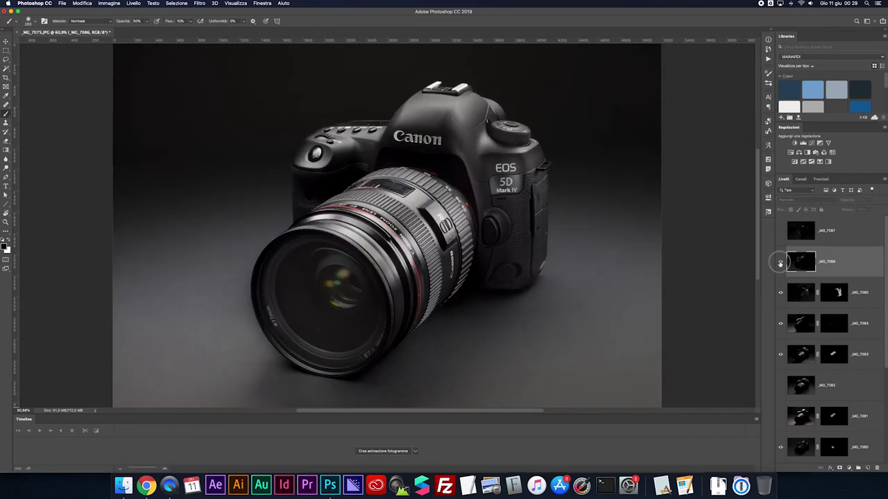
click(779, 262)
click(803, 230)
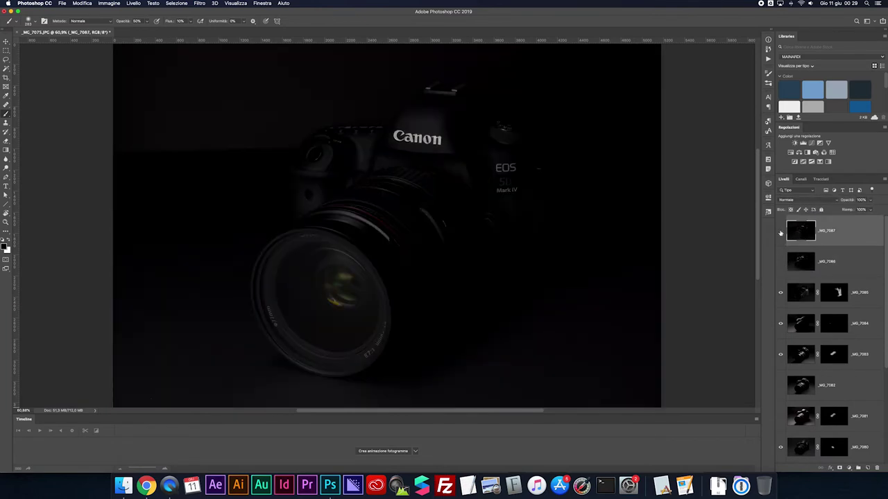
click(780, 231)
click(781, 231)
click(808, 199)
click(798, 247)
alt+click(839, 468)
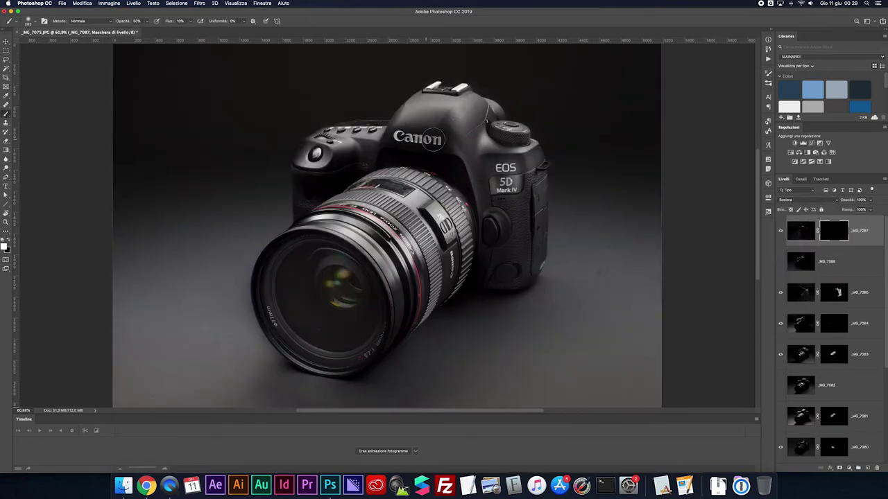
scroll(427, 137, left, 1)
scroll(779, 269, down, 5)
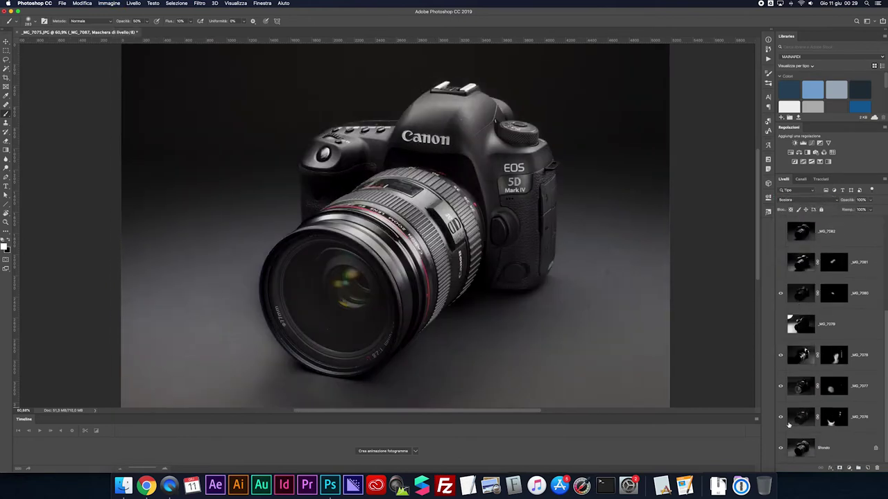
- Compare _MG_7076 with and without its mask, then zoom to 100% on the camera
alt+click(824, 419)
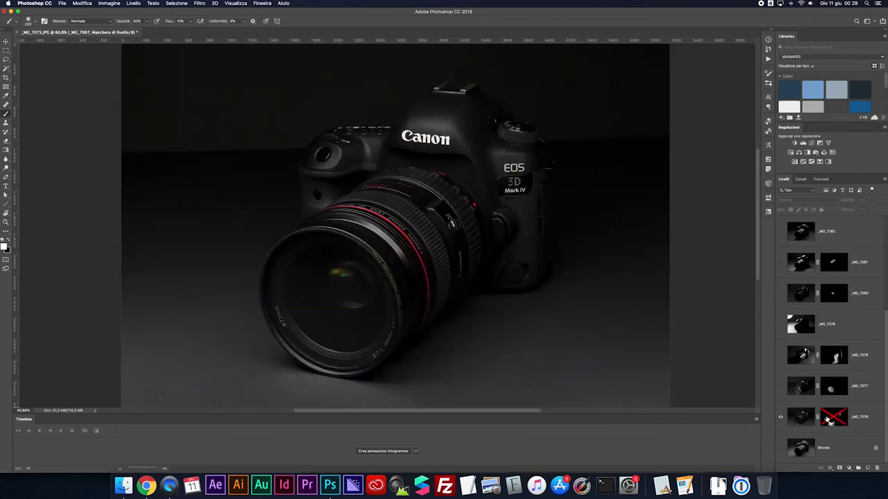
shift+click(831, 419)
alt+click(831, 419)
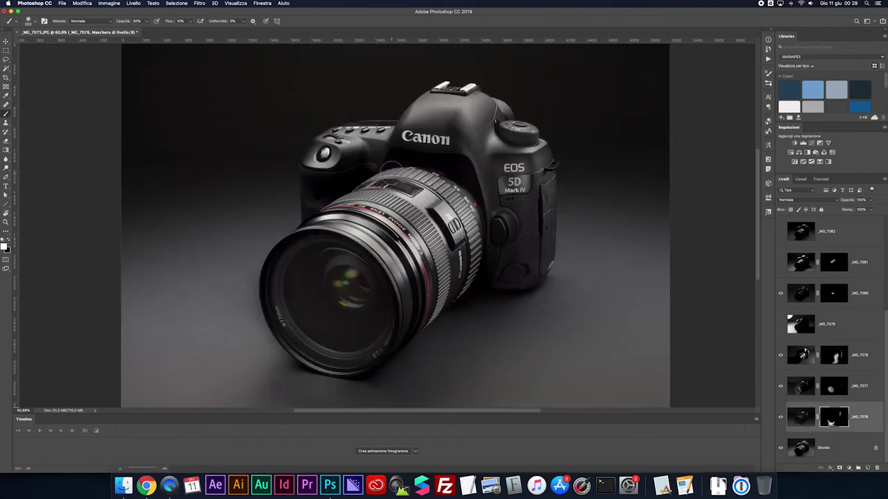
scroll(359, 160, up, 1)
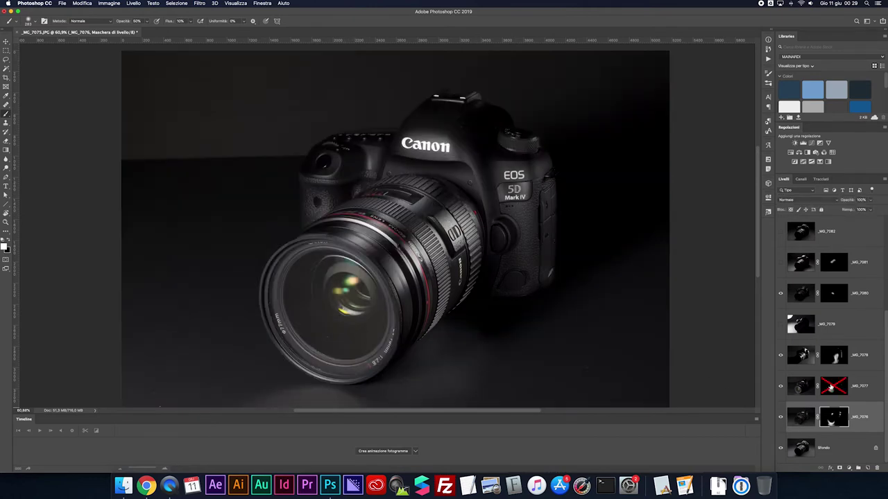
scroll(441, 187, up, 1)
key(super+1)
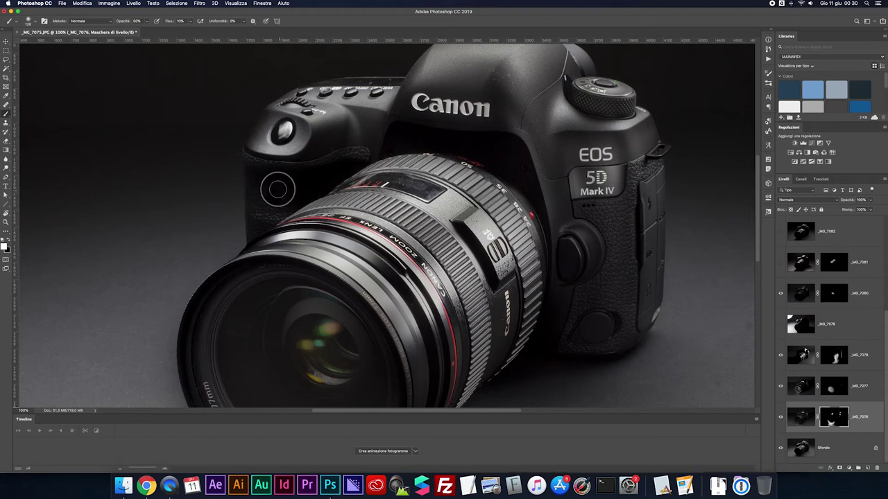
- Switch to the Lasso tool and move up to the _MG_7077 layer
scroll(302, 198, up, 1)
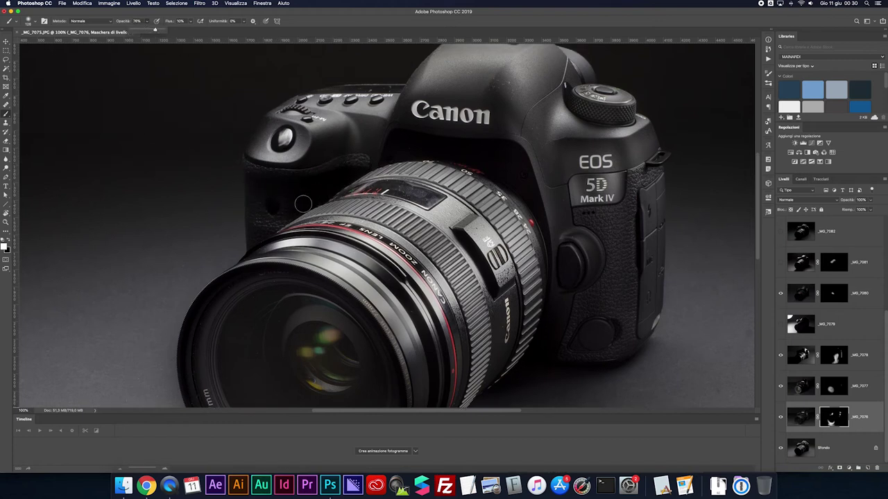
scroll(311, 180, down, 1)
scroll(311, 180, down, 1)
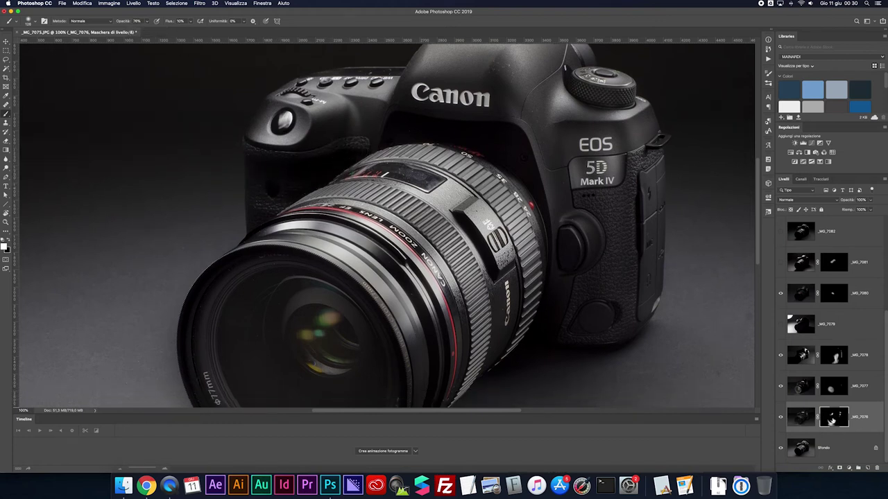
key(l)
scroll(658, 319, left, 1)
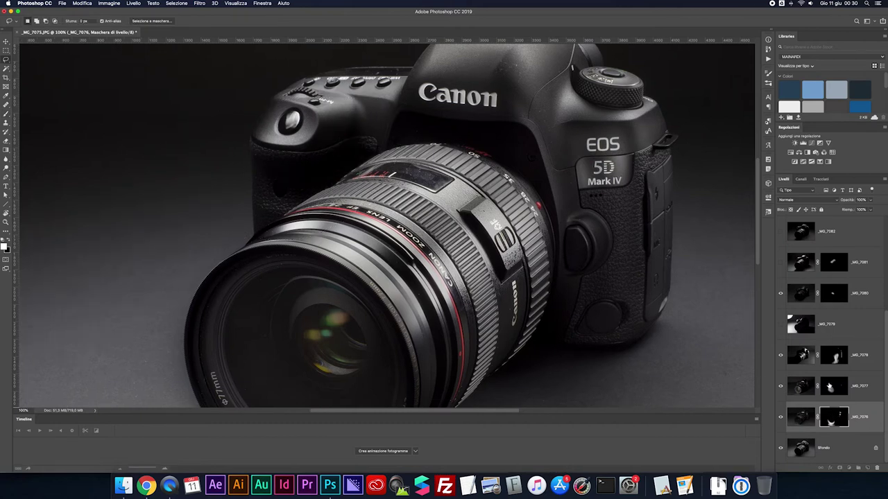
key(alt+bracketright)
- Paint light onto the body left of and above the lens through the _MG_7077 mask
key(b)
drag(261, 209, 392, 134)
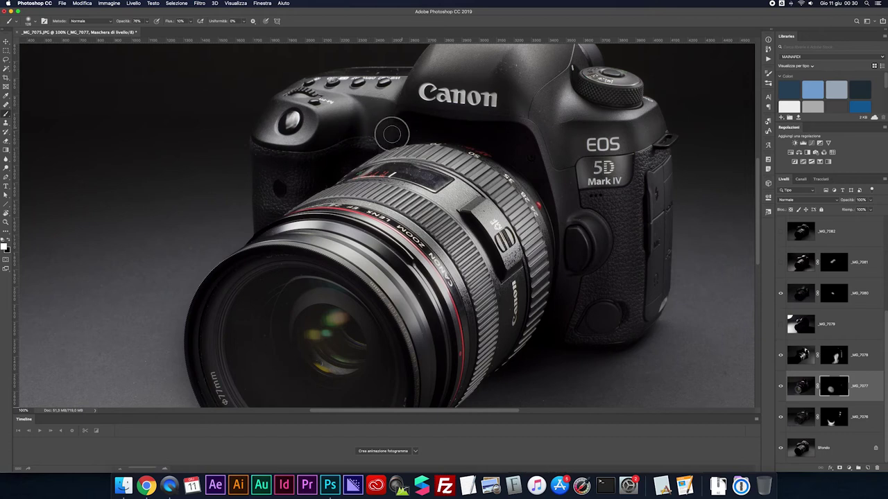
shift+click(834, 387)
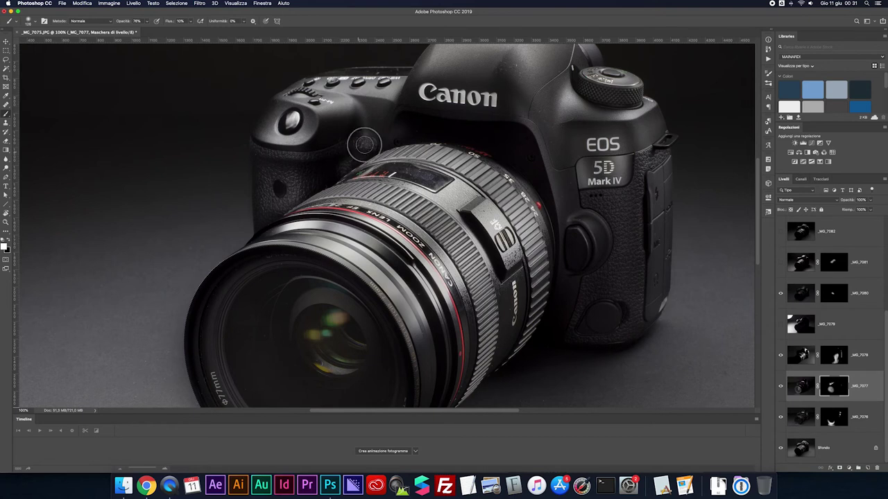
shift+click(834, 386)
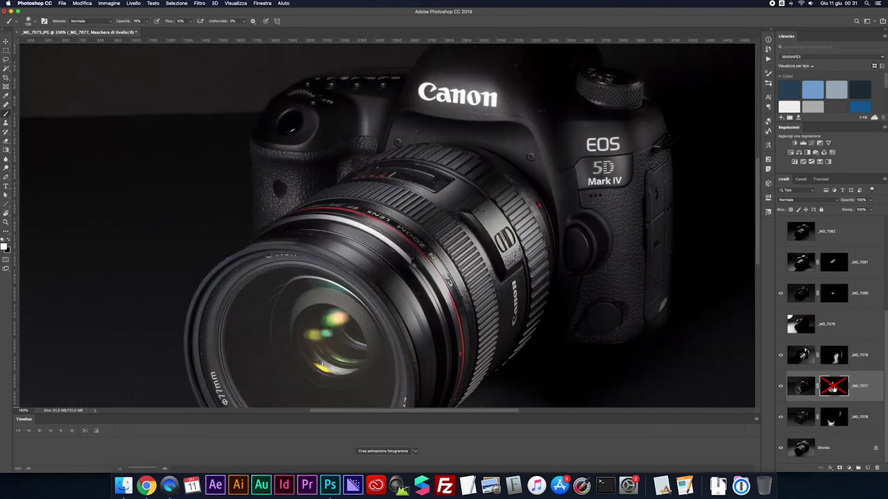
- Toggle the _MG_7077 mask off and on repeatedly to compare, leaving it active
scroll(416, 133, up, 1)
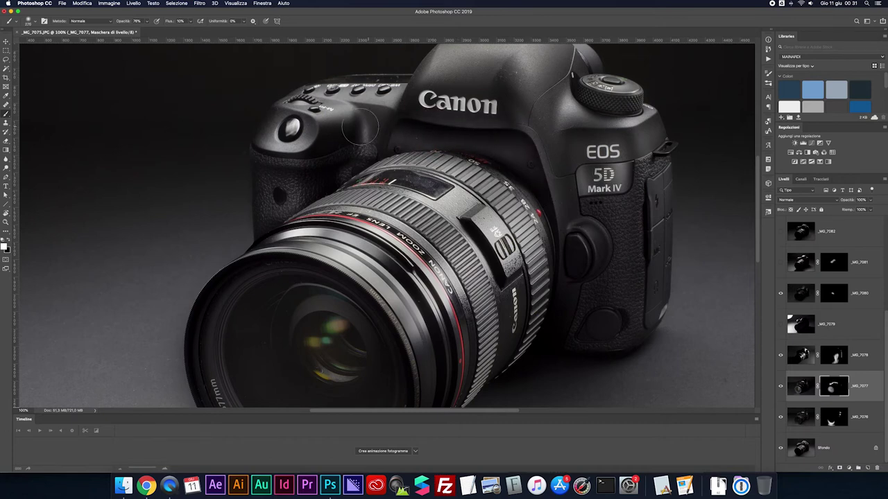
shift+click(831, 383)
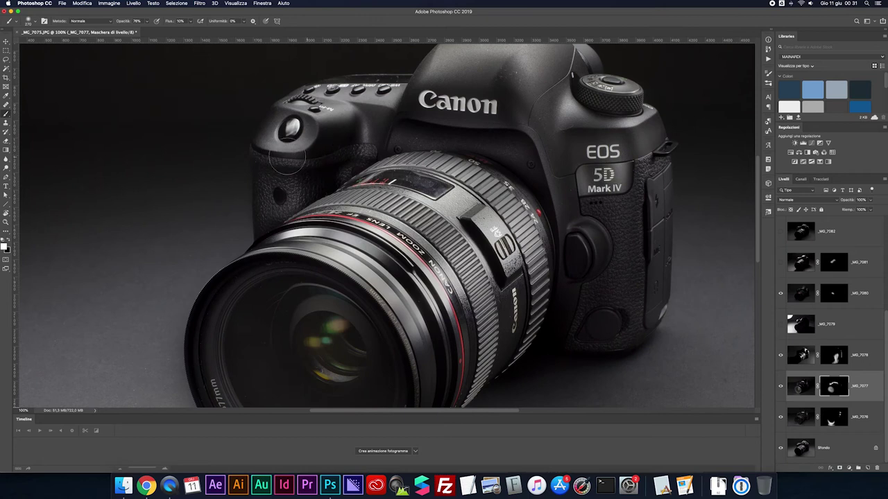
shift+click(834, 387)
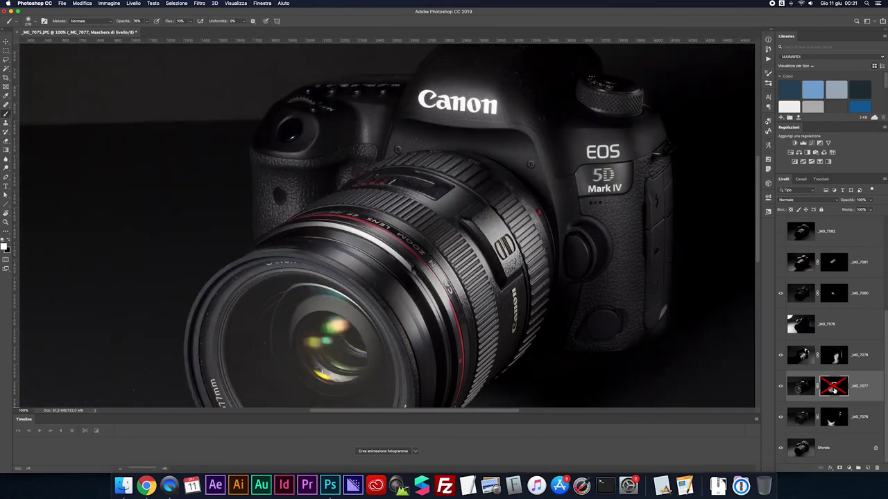
shift+click(835, 390)
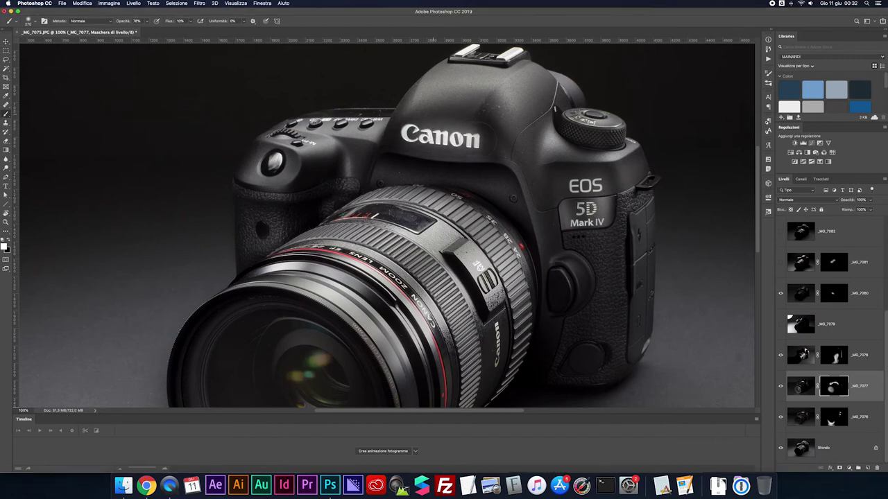
shift+click(834, 390)
shift+click(832, 388)
- Compare with the _MG_7078 and _MG_7080 masks toggled, then target the _MG_7080 mask
shift+click(834, 356)
shift+click(834, 293)
scroll(822, 296, up, 1)
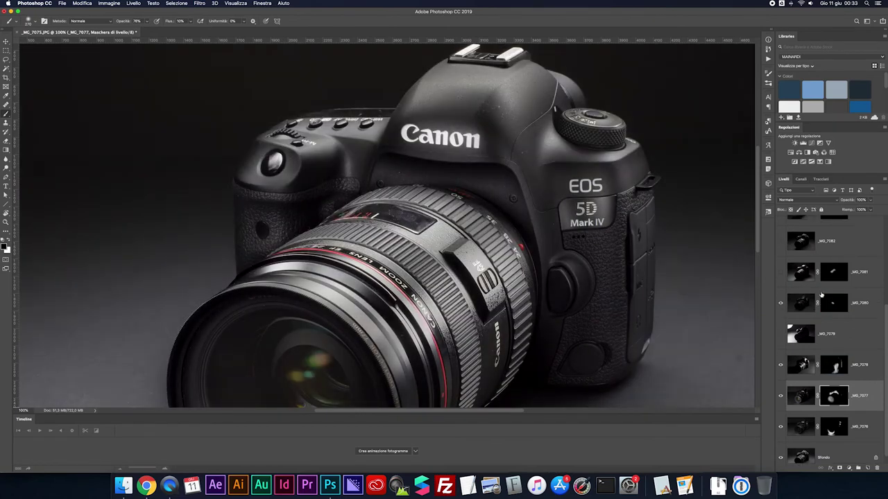
scroll(821, 296, up, 1)
click(833, 321)
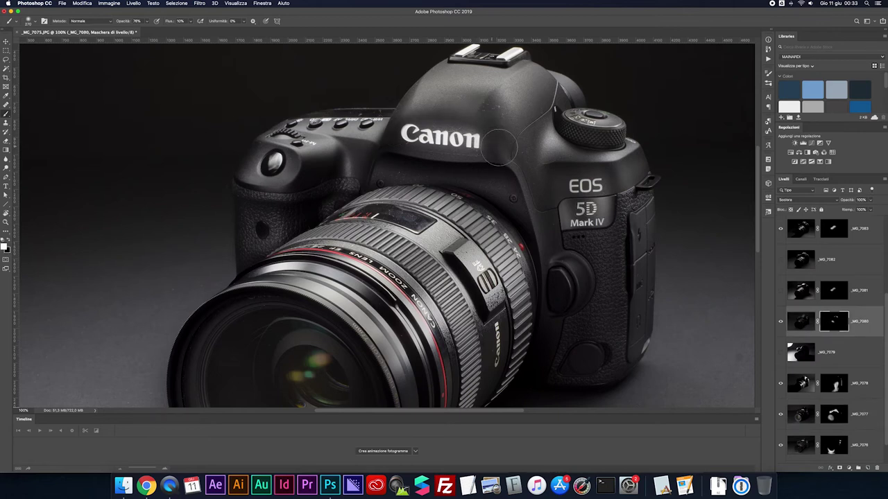
- Toggle the _MG_7080 layer to compare its light and fit the photo in the window
shift+click(833, 321)
scroll(821, 305, down, 1)
click(781, 305)
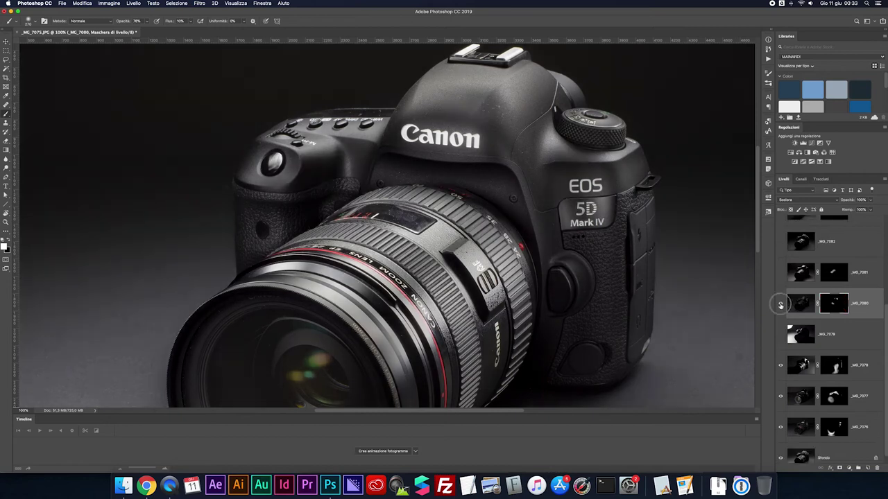
scroll(797, 305, down, 1)
key(ctrl+0)
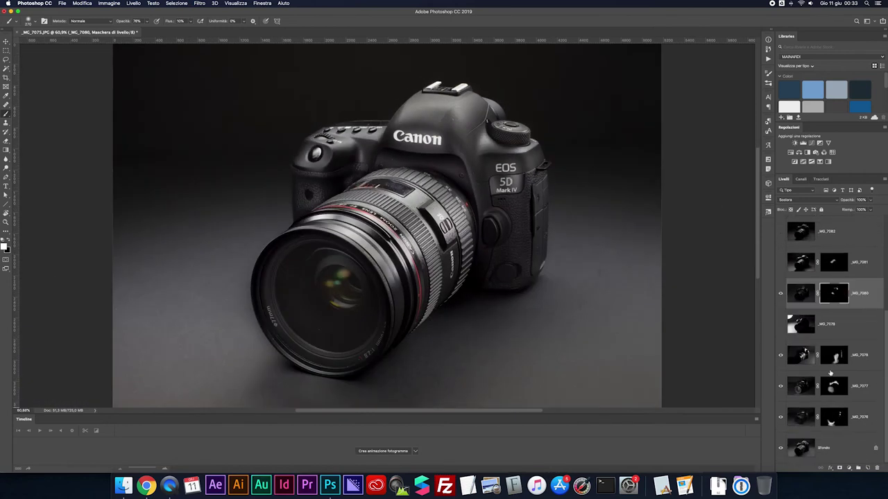
- Turn the _MG_7080, _MG_7081, _MG_7085 and _MG_7084 layers back on
click(780, 354)
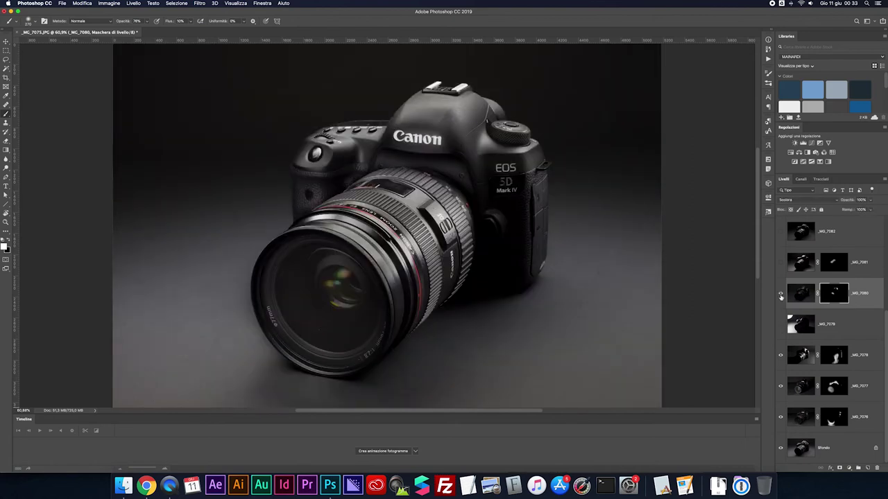
scroll(781, 284, up, 5)
click(781, 286)
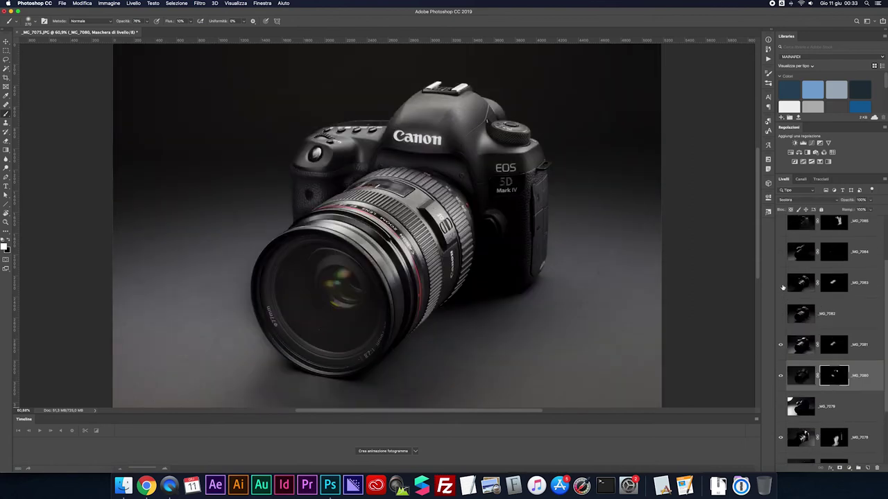
click(781, 252)
scroll(781, 277, up, 3)
click(781, 292)
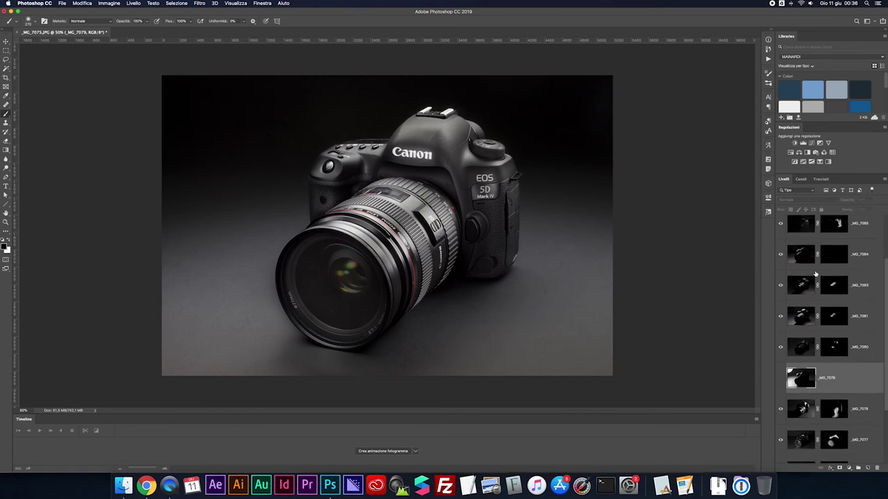
- Preview _MG_7086, then show _MG_7079 and give it an inverted black layer mask
click(781, 262)
click(780, 262)
click(781, 262)
click(780, 262)
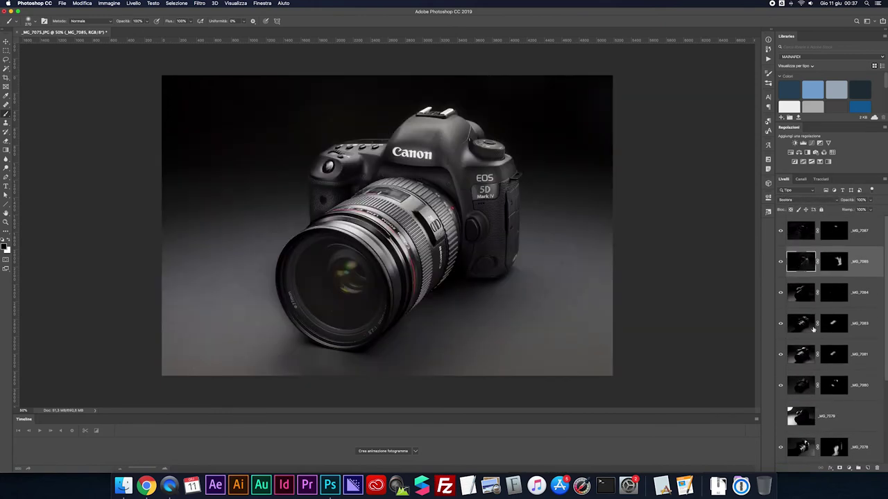
scroll(797, 312, down, 3)
click(801, 293)
click(781, 293)
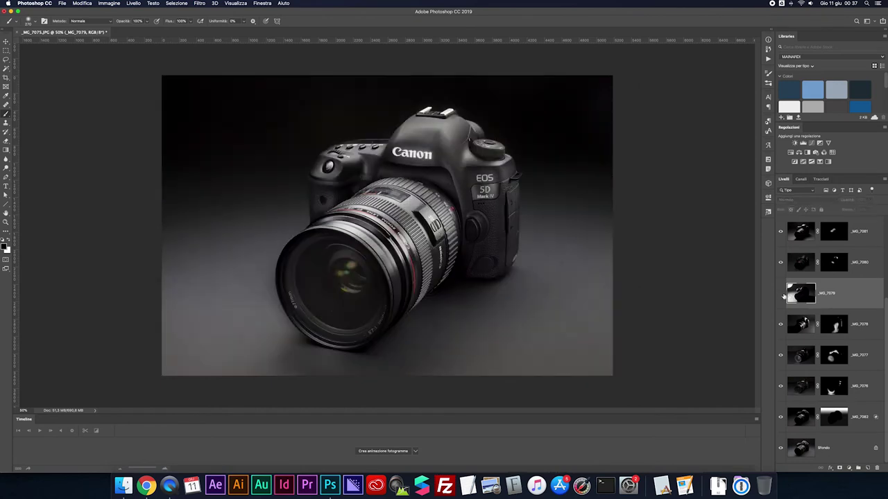
click(780, 292)
click(780, 292)
click(840, 469)
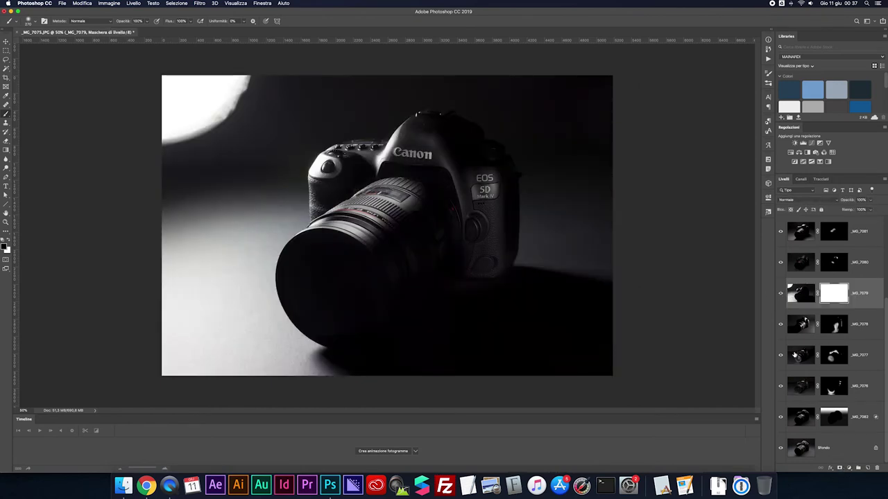
key(super+i)
- Set brush flow to 5%, enlarge the brush, and paint in the background left of the lens
drag(191, 21, 160, 31)
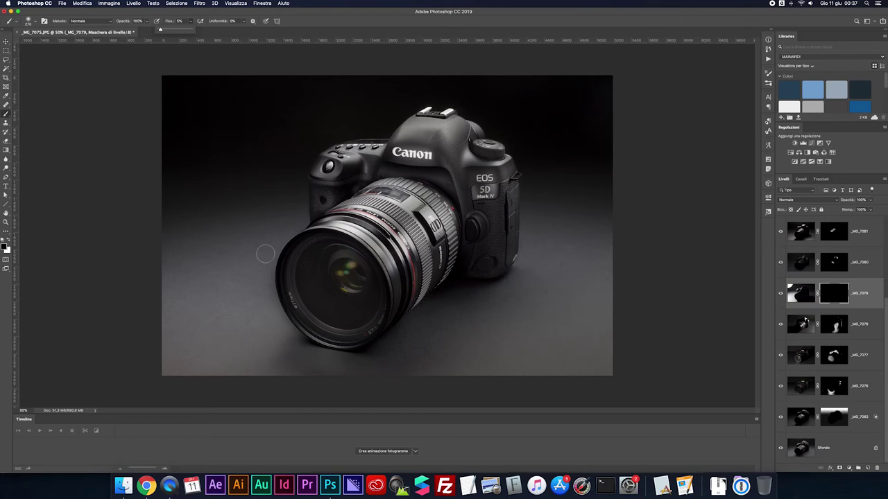
click(139, 22)
drag(224, 265, 239, 266)
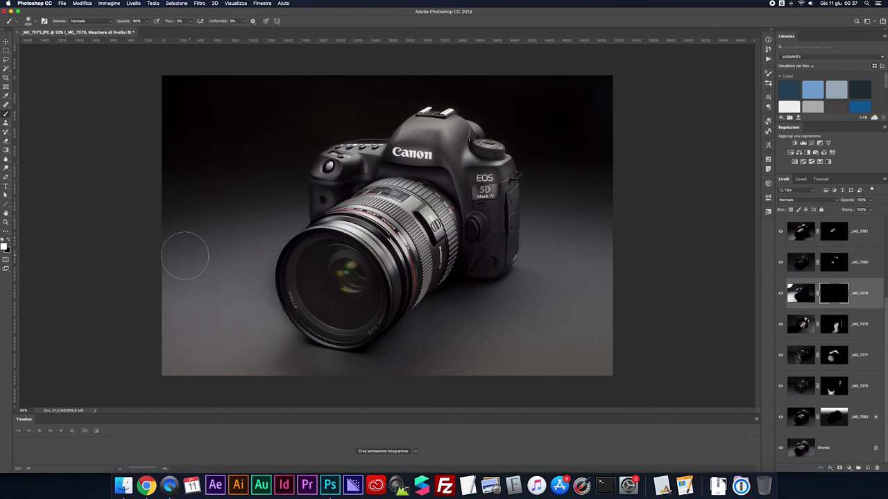
drag(188, 296, 291, 357)
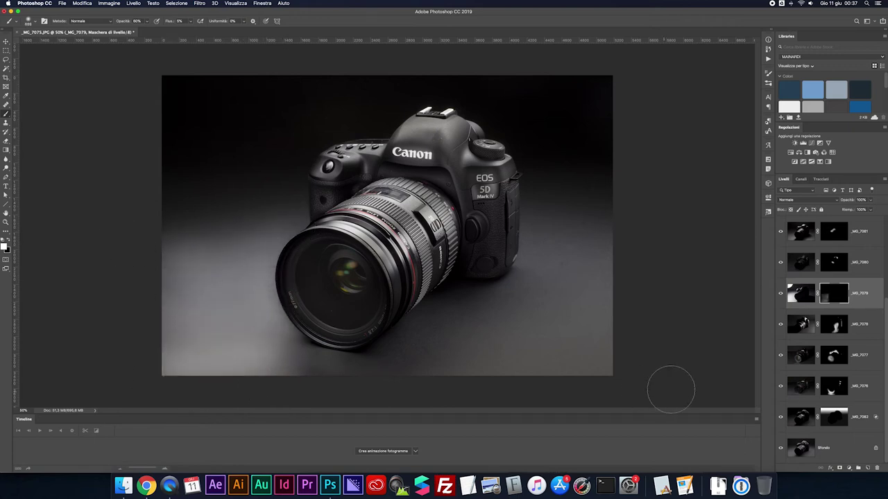
key(ctrl+plus)
key(ctrl+plus)
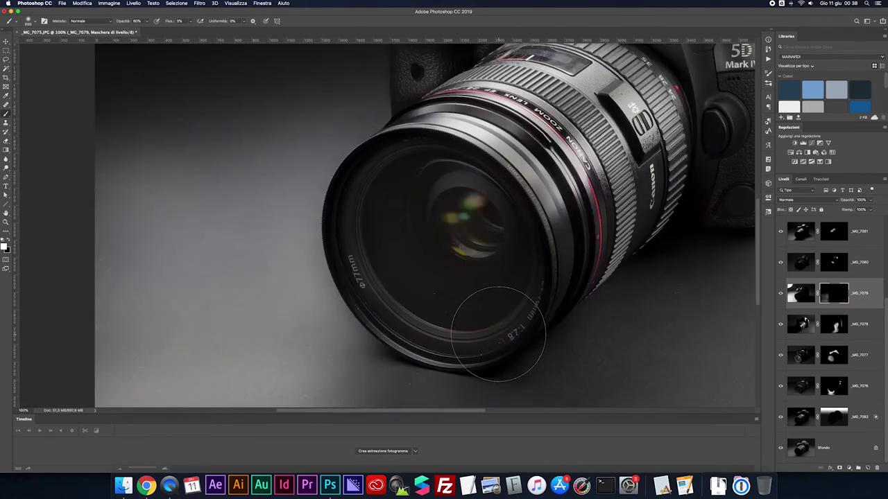
key(ctrl+minus)
- Lower the _MG_7079 layer opacity to 70% and fit the photo in the window
click(798, 295)
click(870, 199)
drag(867, 209, 862, 208)
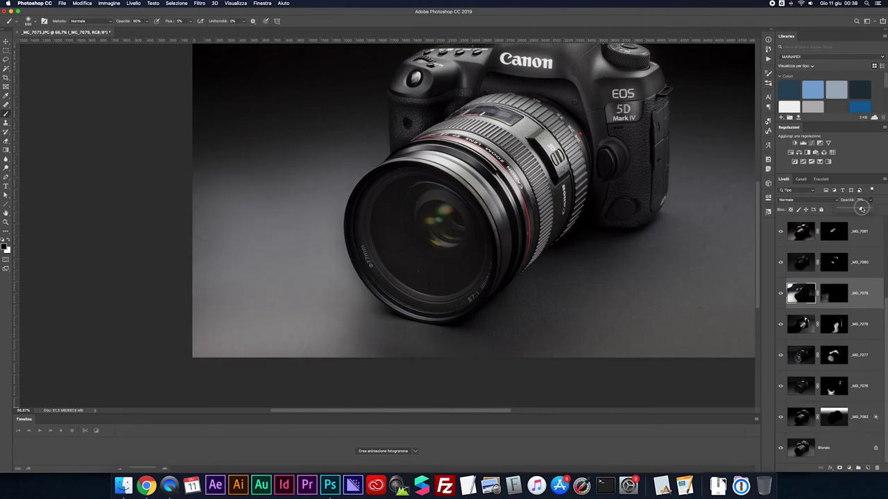
key(ctrl+0)
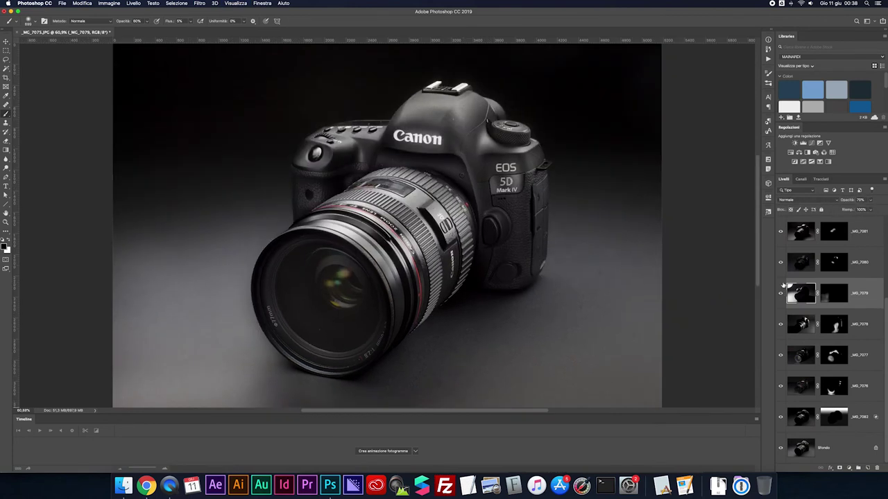
- Paint white on the _MG_7079 mask to brighten the lens's lower-left rim
click(835, 297)
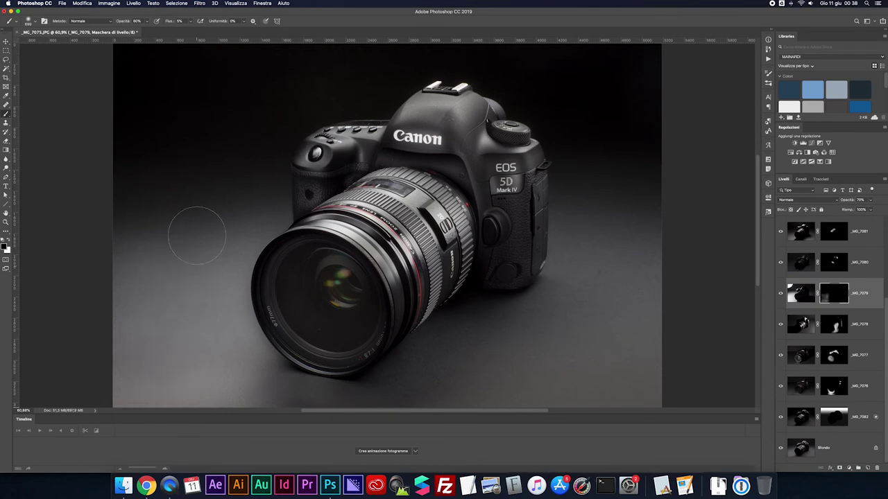
key(x)
drag(258, 272, 266, 350)
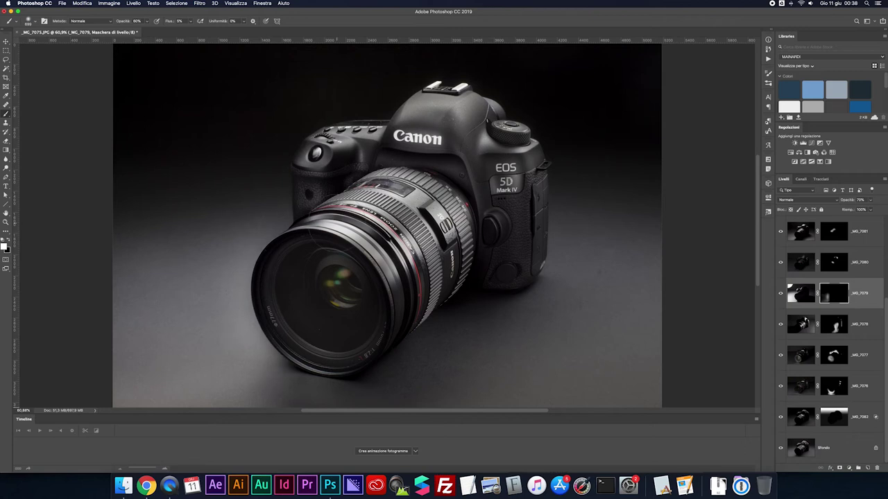
key(alt+period)
- Stamp visible layers into a new top layer and clone out dust on the lens barrel at 200%
key(ctrl+shift+alt+n)
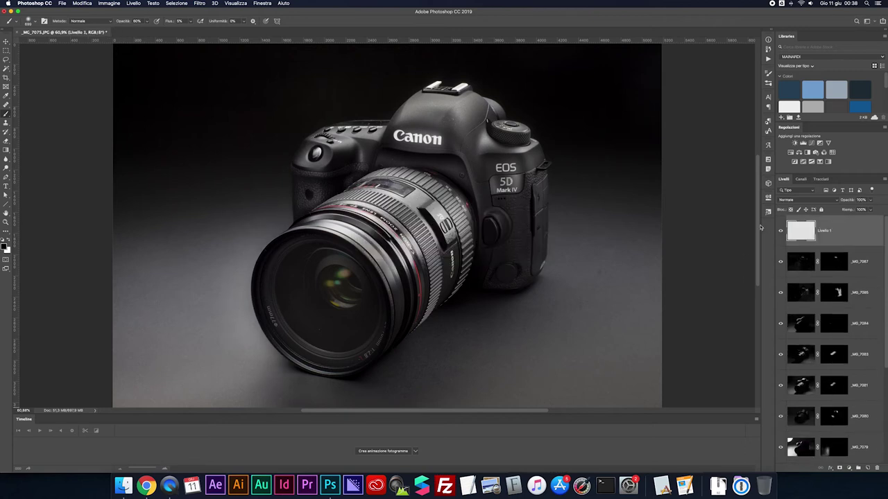
key(s)
key(ctrl+plus)
key(ctrl+plus)
key(ctrl+plus)
scroll(389, 222, left, 5)
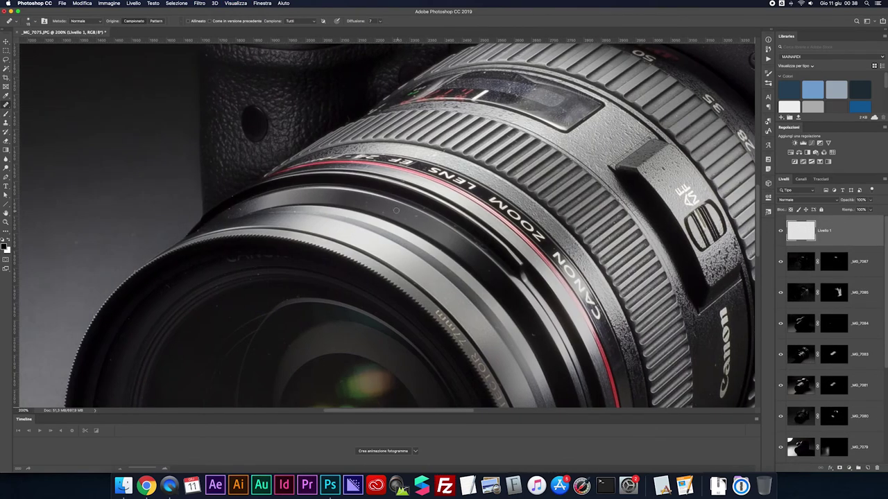
drag(403, 211, 366, 202)
- Clone out a dust spot on the camera body, sampling a clean nearby area
scroll(261, 274, up, 10)
scroll(524, 191, right, 5)
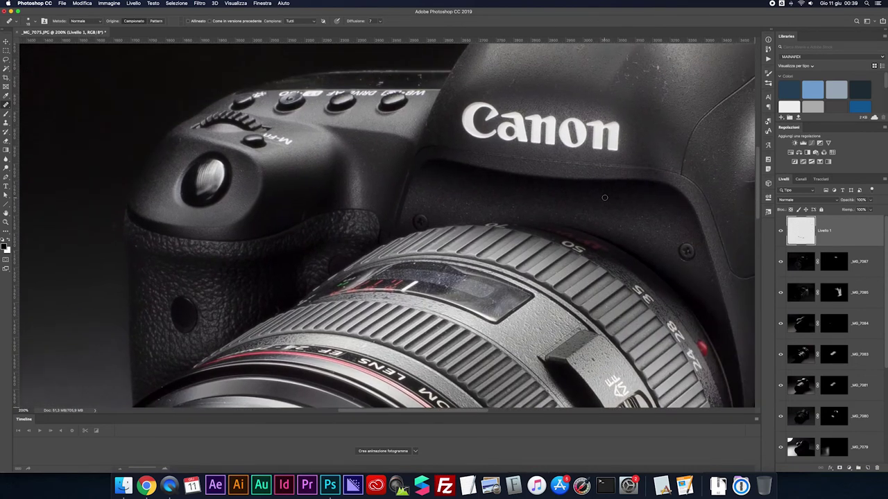
scroll(555, 195, up, 8)
click(640, 198)
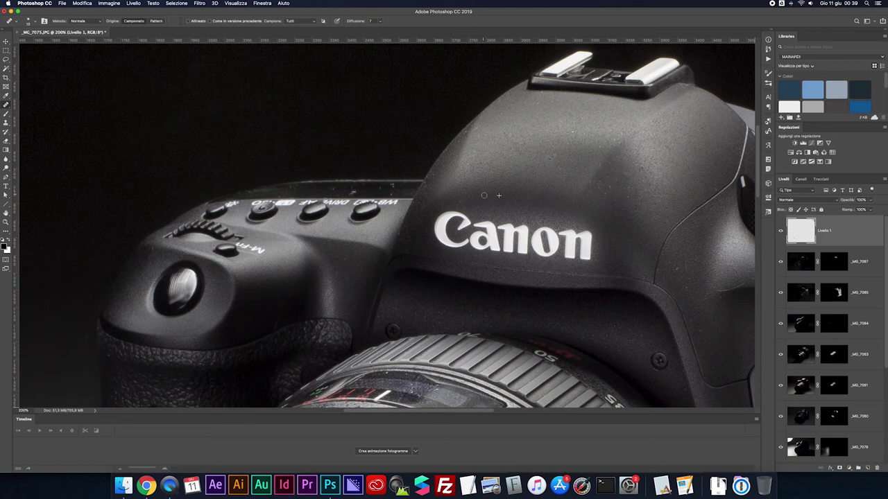
scroll(484, 195, down, 2)
scroll(702, 274, right, 3)
click(725, 272)
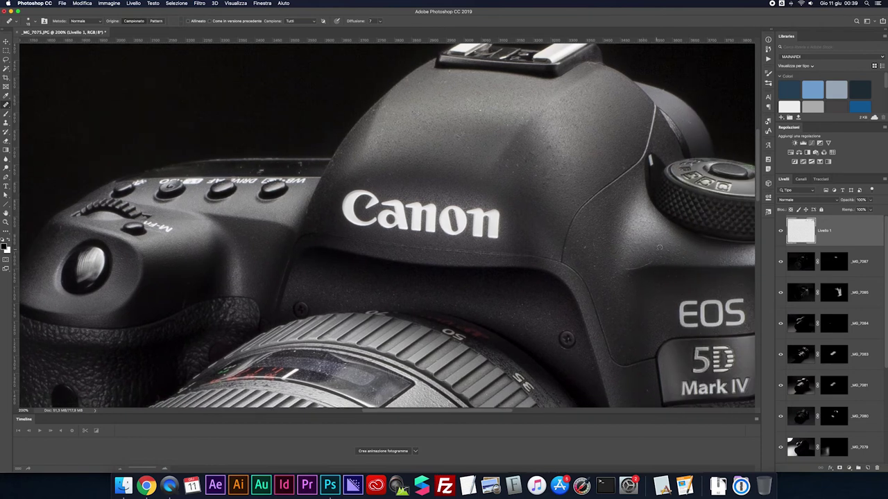
key(s)
- Zoom to 300% on the top dial and heal the small scratch on the body with the Healing Brush
key(ctrl+plus)
drag(704, 258, 576, 258)
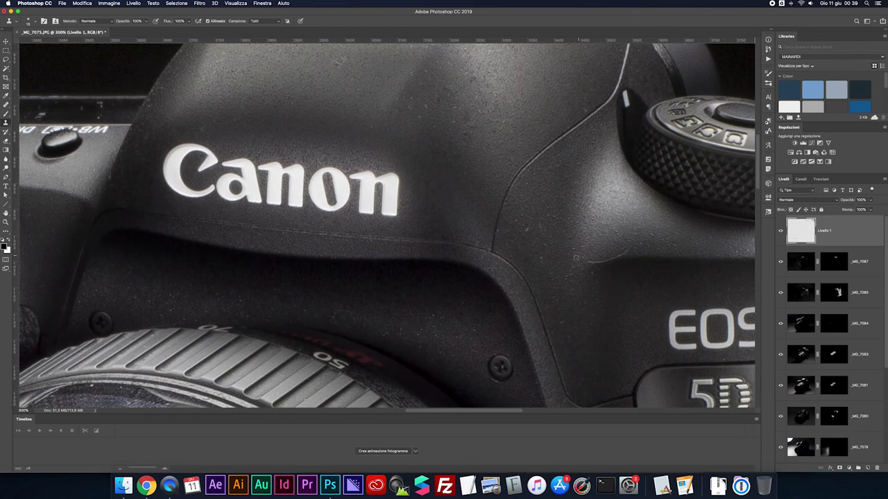
key(l)
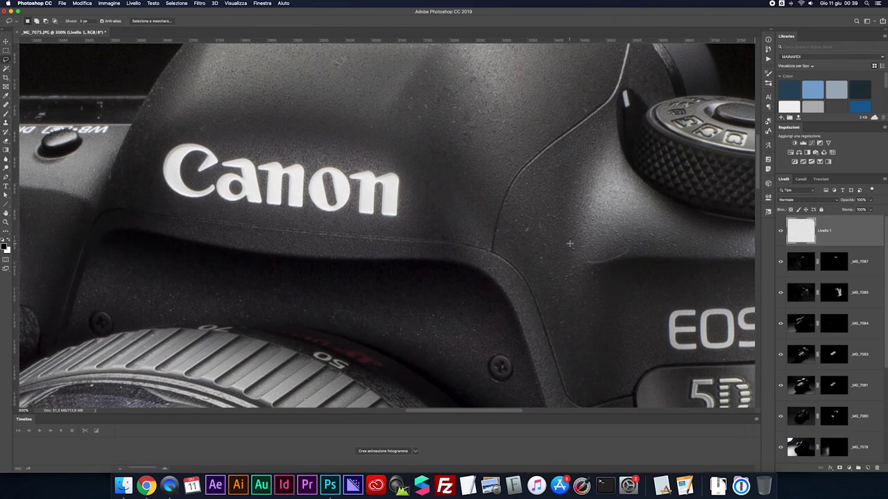
key(j)
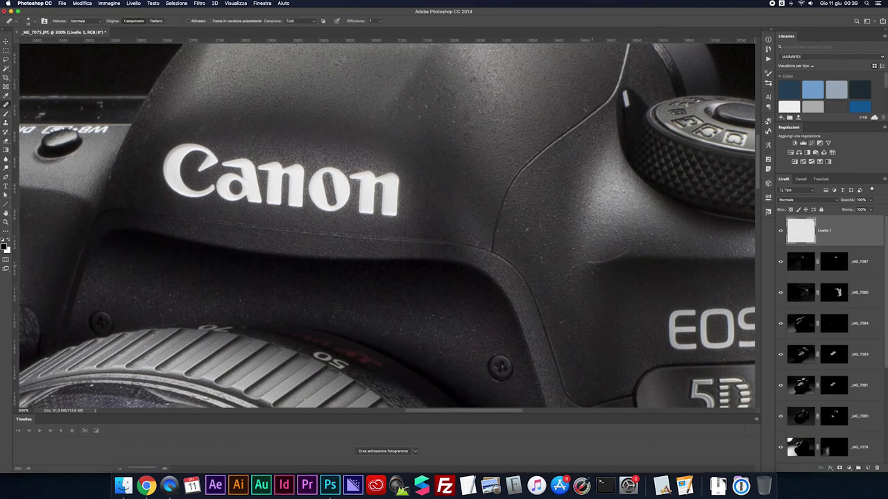
mouse_move(624, 254)
mouse_down()
mouse_move(607, 259)
mouse_move(615, 257)
mouse_up()
key(super+minus)
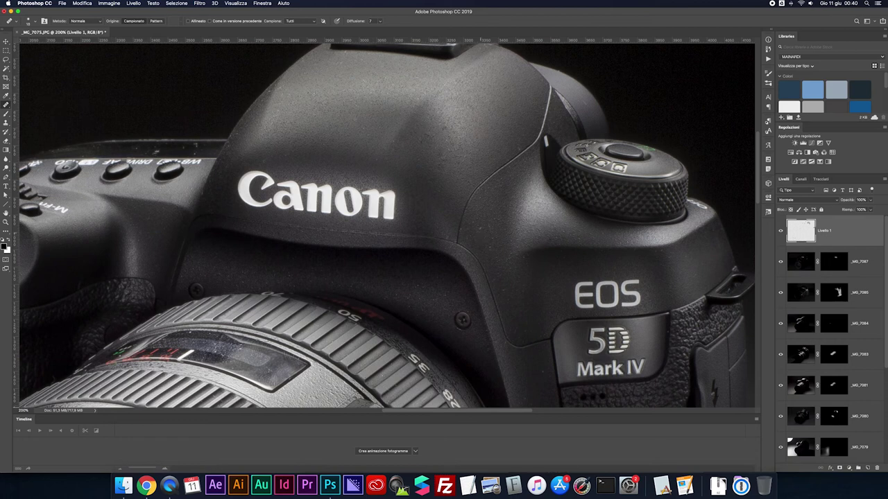
drag(357, 201, 352, 227)
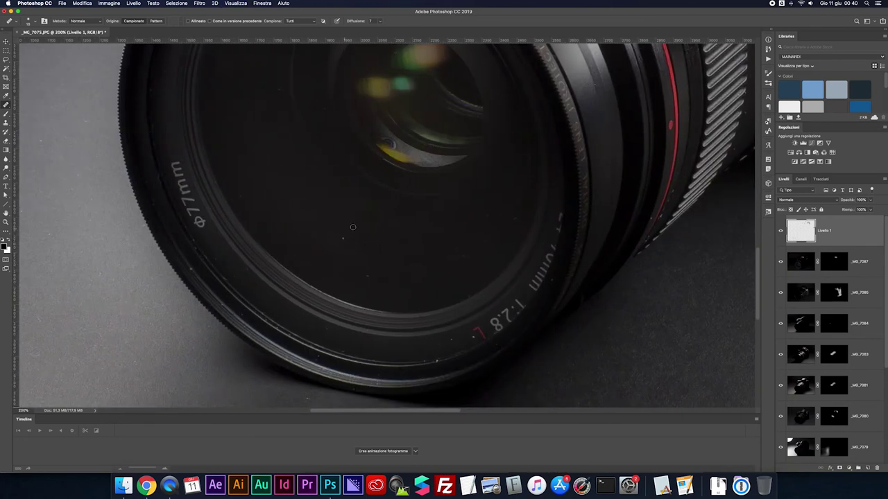
- Enlarge the healing brush, remove a dust speck from the grey backdrop, and fit the photo
key(bracketright)
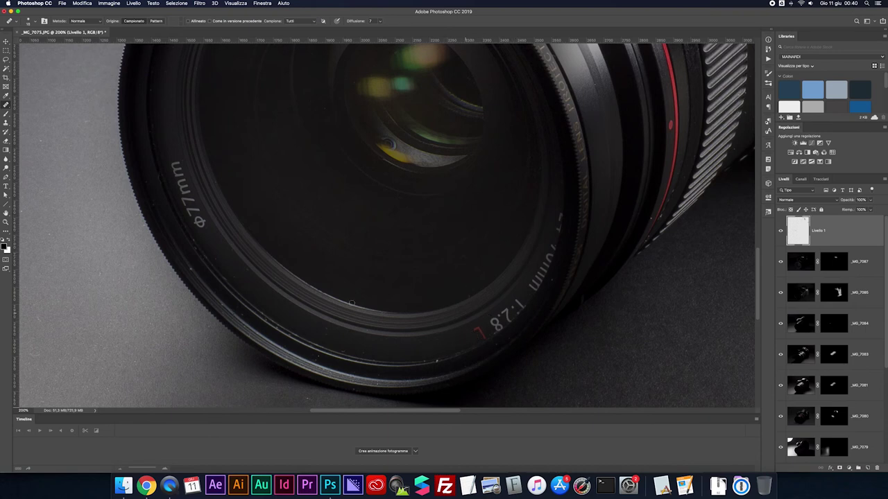
scroll(289, 307, down, 1)
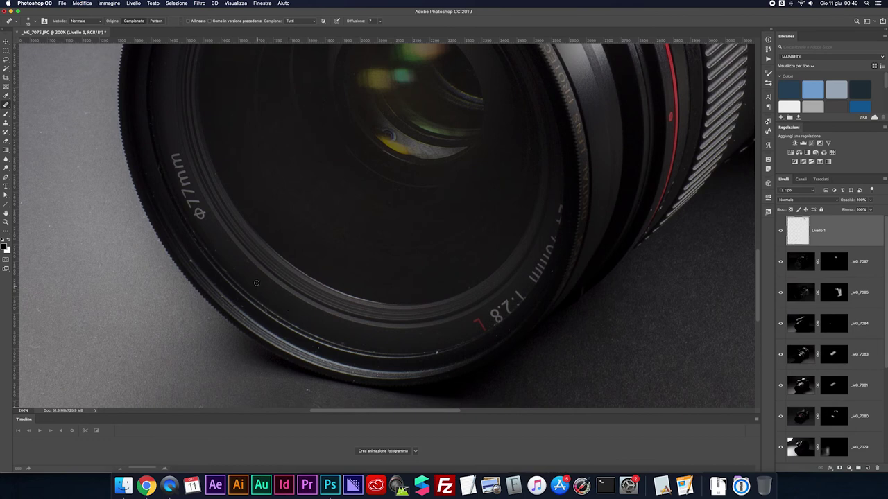
scroll(242, 280, down, 5)
scroll(301, 246, down, 5)
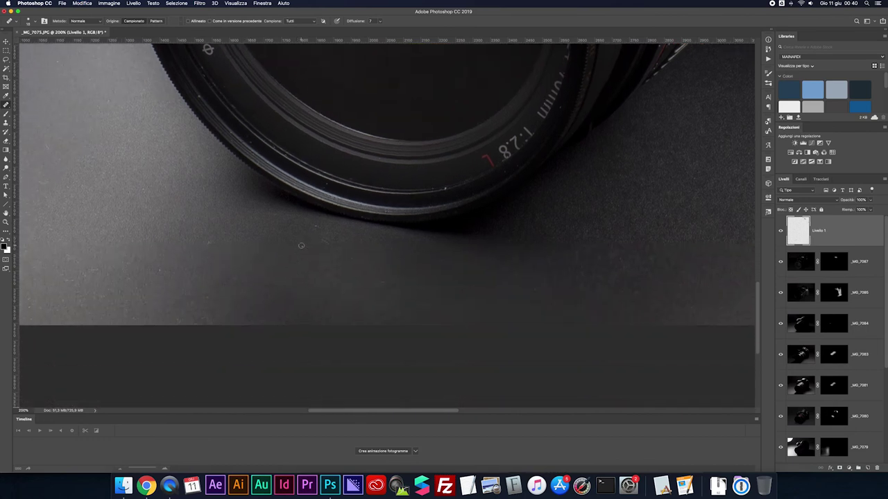
scroll(323, 263, right, 5)
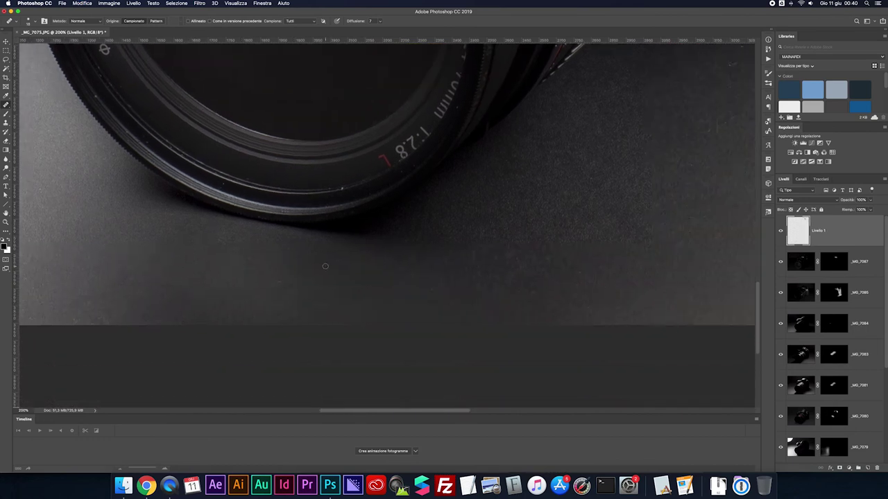
scroll(323, 263, up, 3)
scroll(323, 263, right, 10)
scroll(323, 263, right, 10)
drag(503, 272, 476, 270)
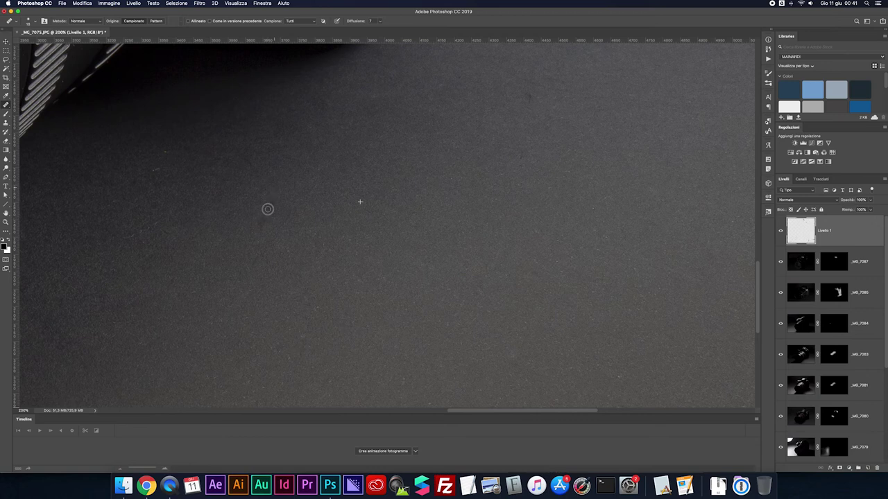
key(super+0)
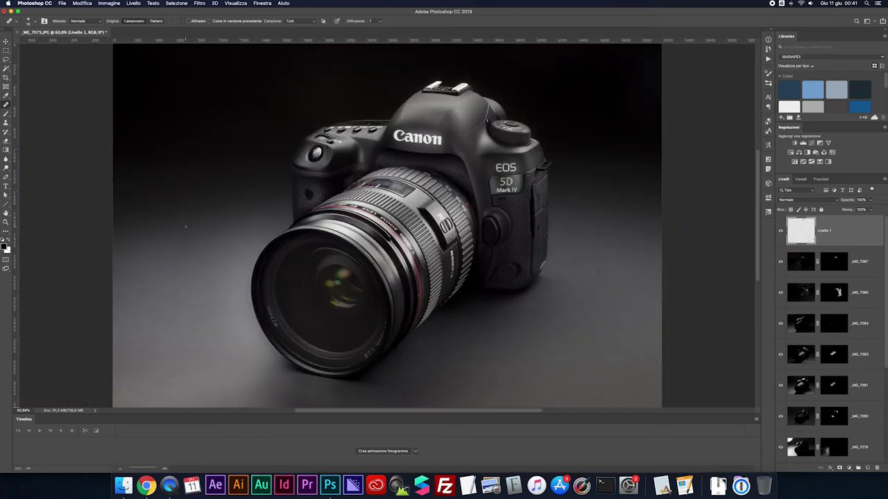
key(s)
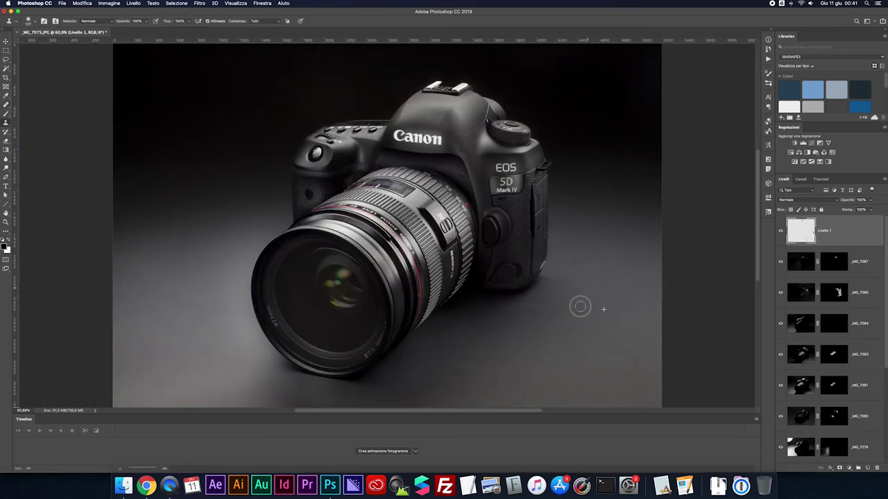
- At 200%, paint white on the _MG_7077 mask along the top, right and lower lens rim
key(super+plus)
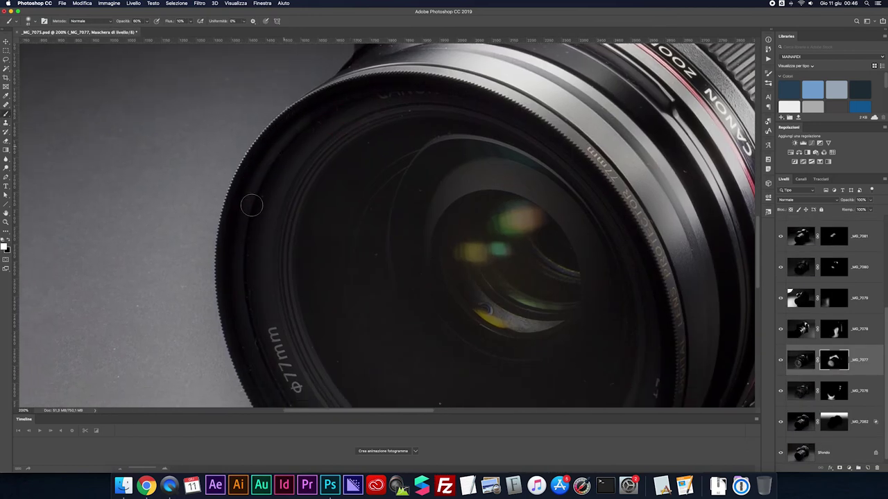
drag(327, 104, 477, 102)
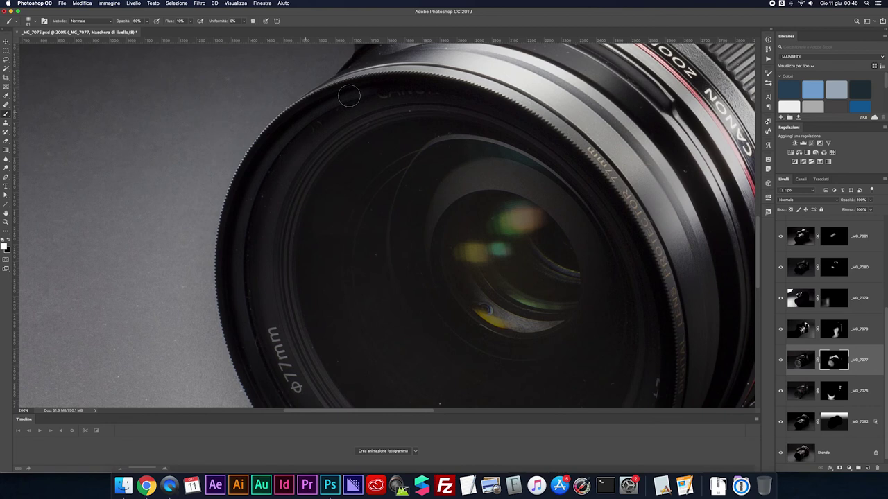
drag(547, 138, 616, 219)
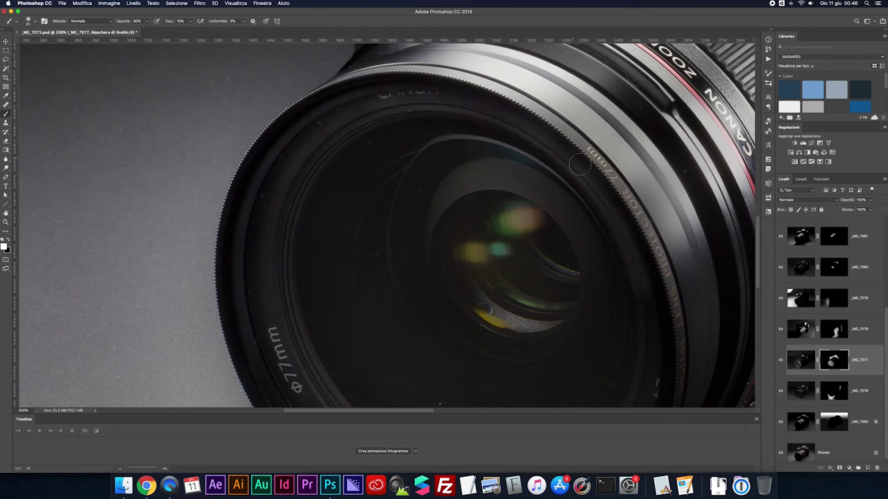
scroll(638, 303, down, 5)
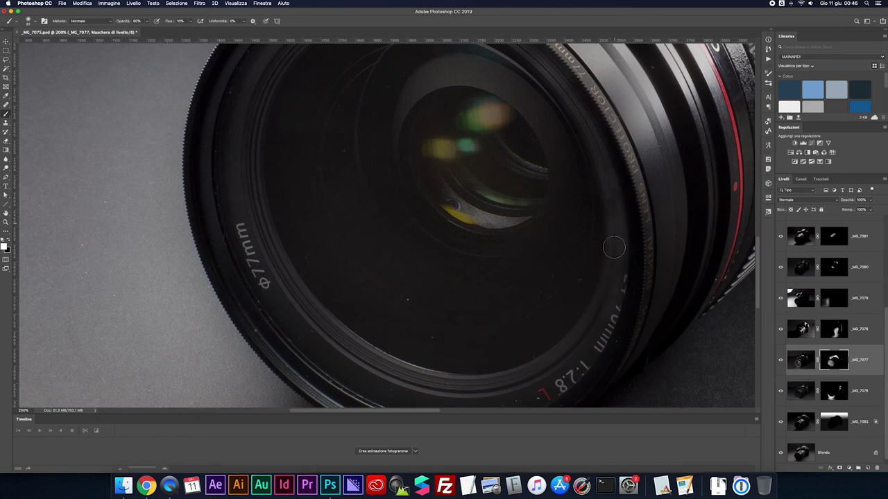
drag(407, 381, 425, 385)
scroll(528, 324, down, 3)
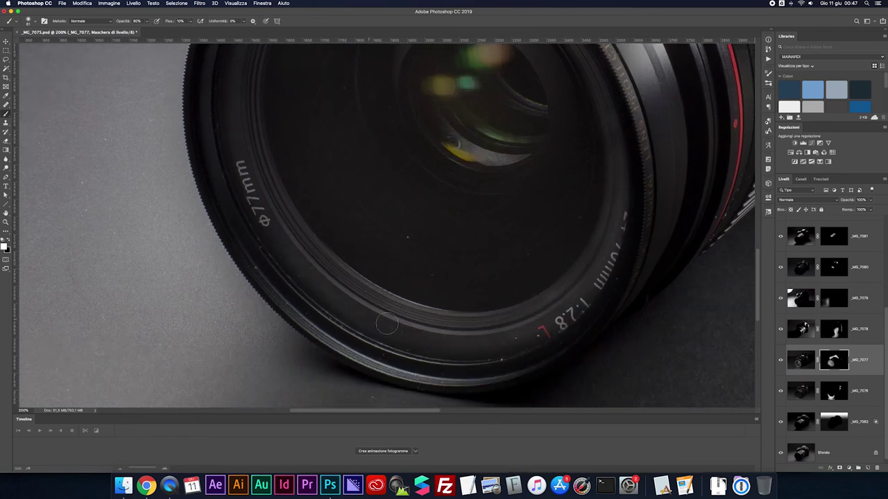
key(ctrl+minus)
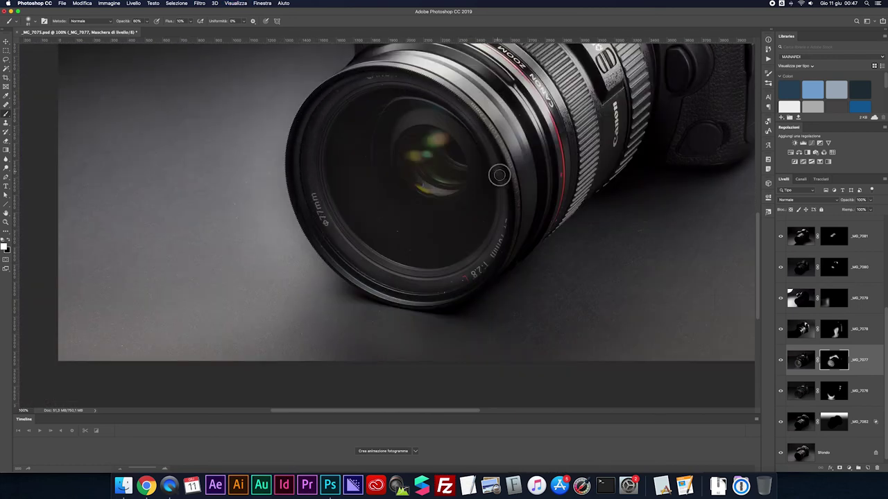
- Disable and re-enable the _MG_7077 mask to compare the lens rim
shift+click(835, 363)
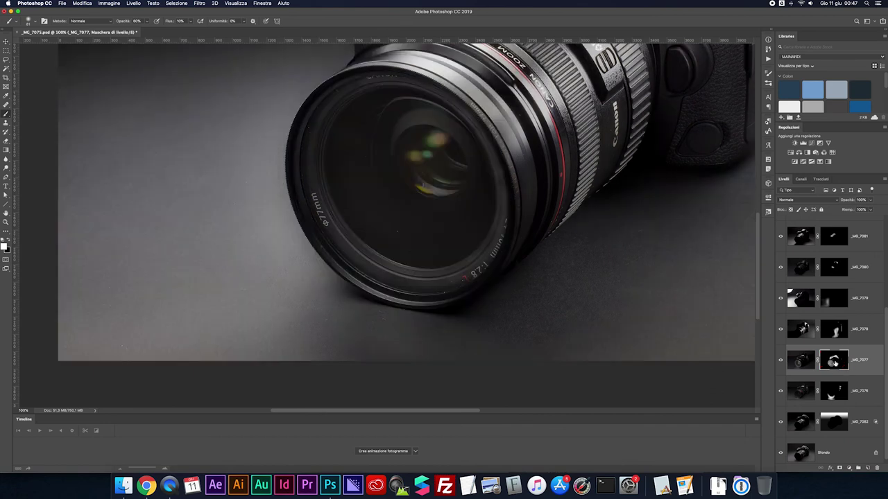
shift+click(835, 363)
click(780, 361)
shift+click(822, 361)
shift+click(831, 361)
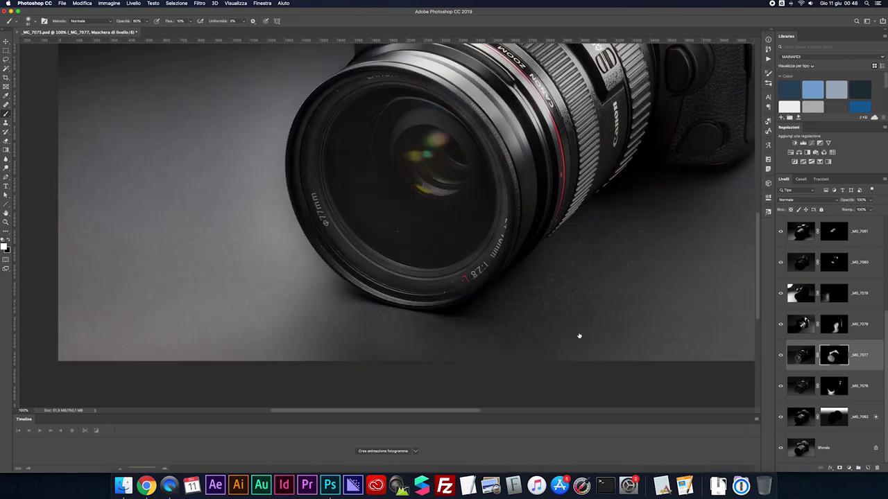
- Double the brush size, zoom out to the whole camera, and preview the layer without its mask
drag(366, 287, 355, 282)
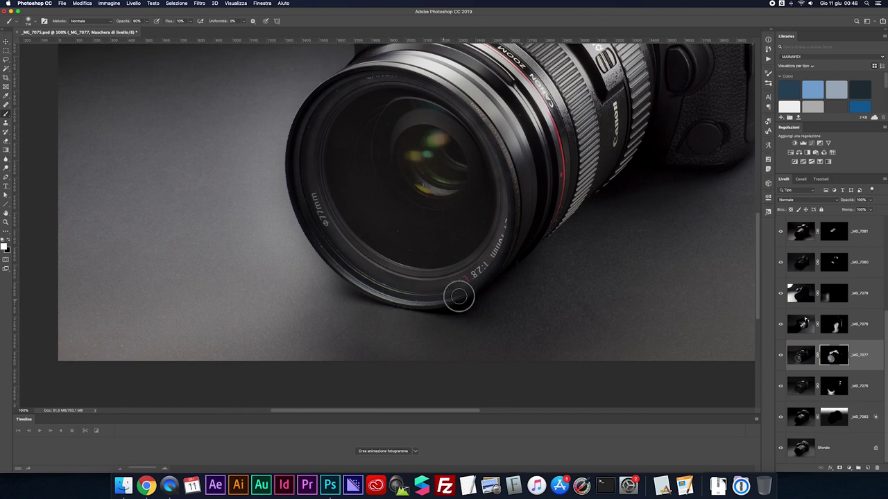
scroll(506, 239, up, 1)
scroll(496, 201, up, 1)
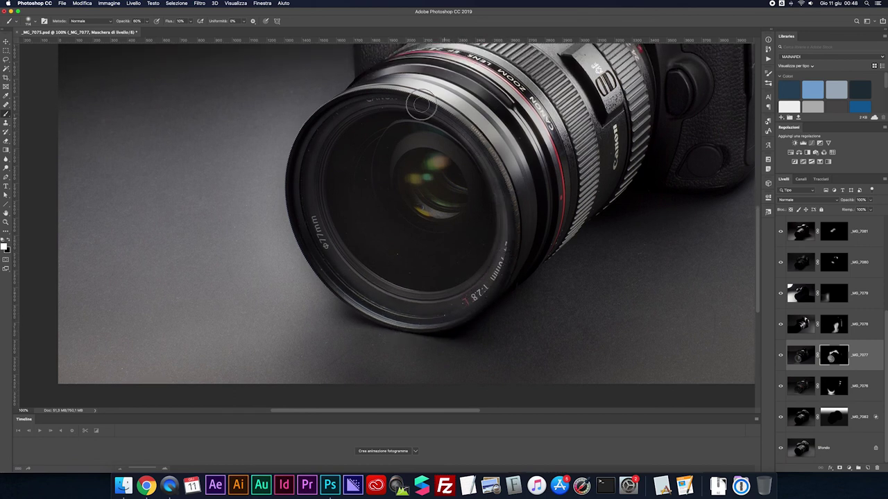
scroll(330, 270, down, 1)
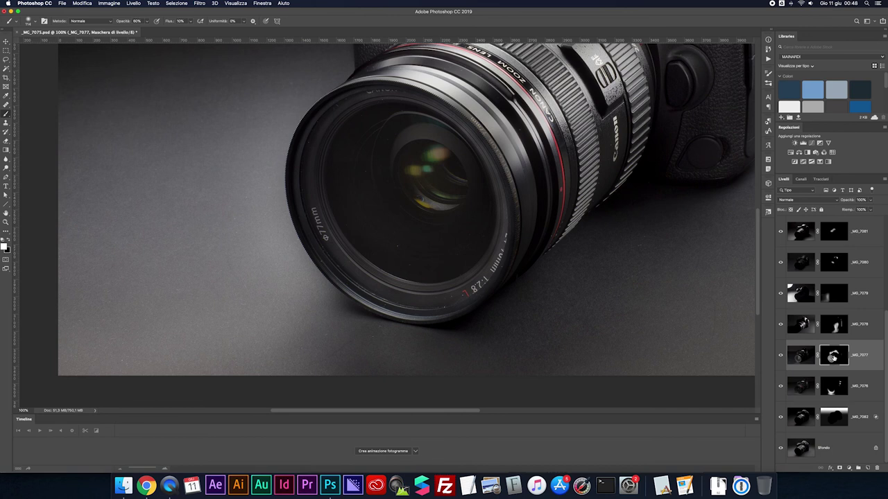
key(])
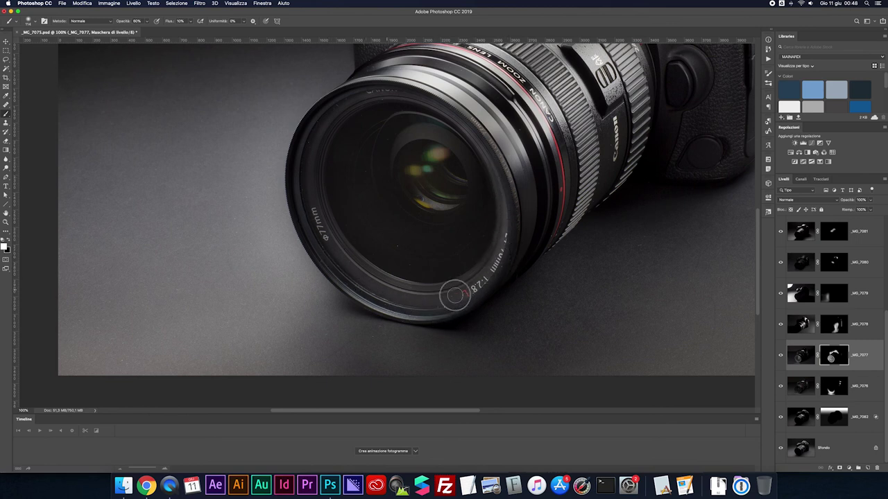
scroll(505, 188, up, 1)
key(super+minus)
key(super+minus)
shift+click(833, 357)
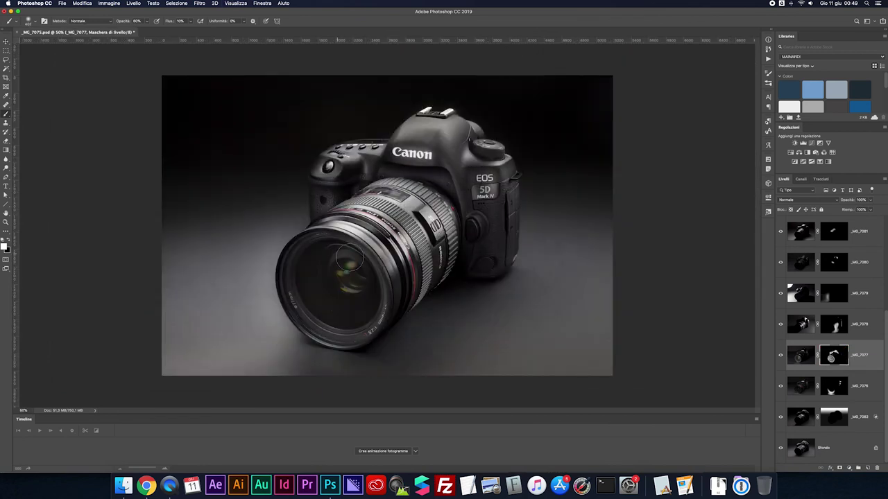